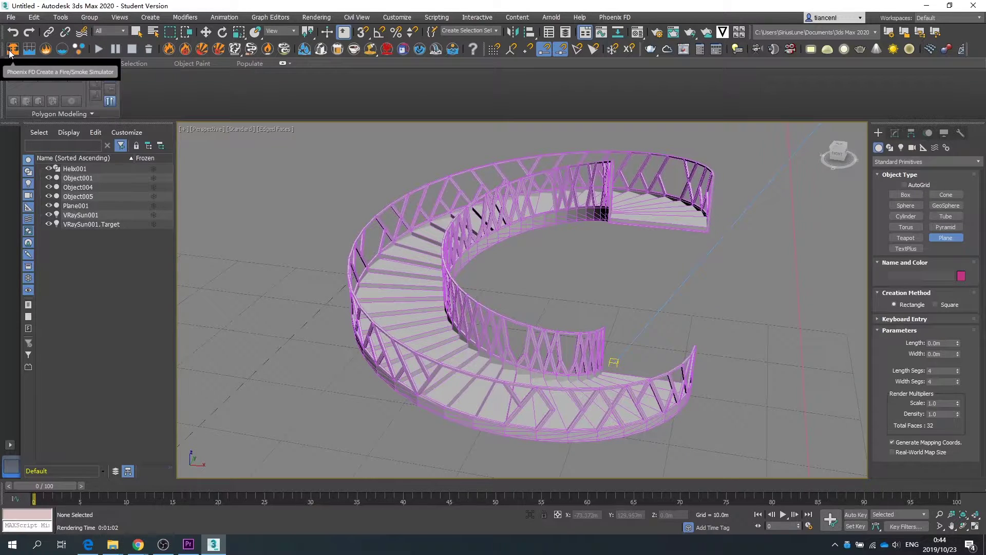
Create a Phoenix FD fire/smoke simulator around the spiral staircase in the top view, about 40 × 40 × 30 m.
{"action": "left_click", "coordinate": [11, 51]}
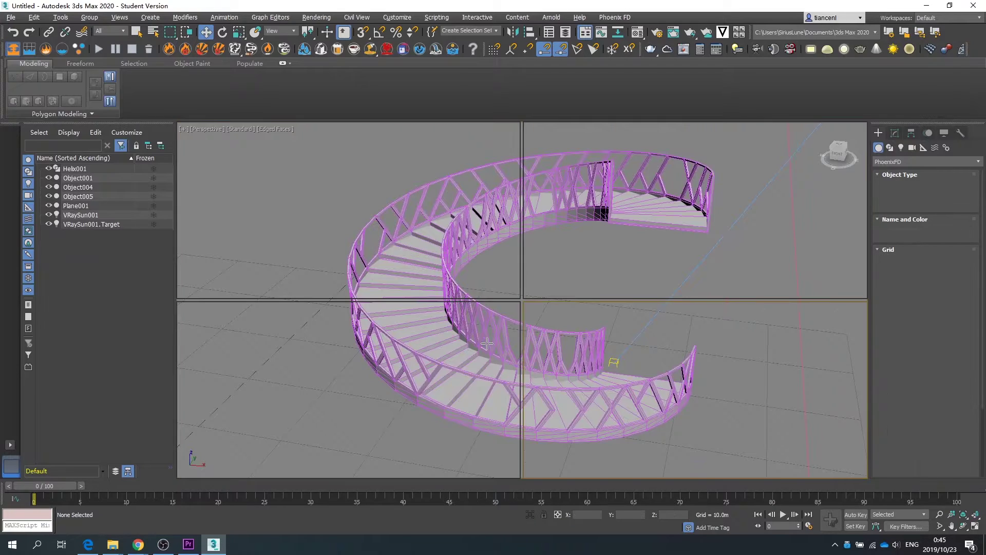
{"action": "scroll", "coordinate": [368, 150], "scroll_direction": "up", "scroll_amount": 6}
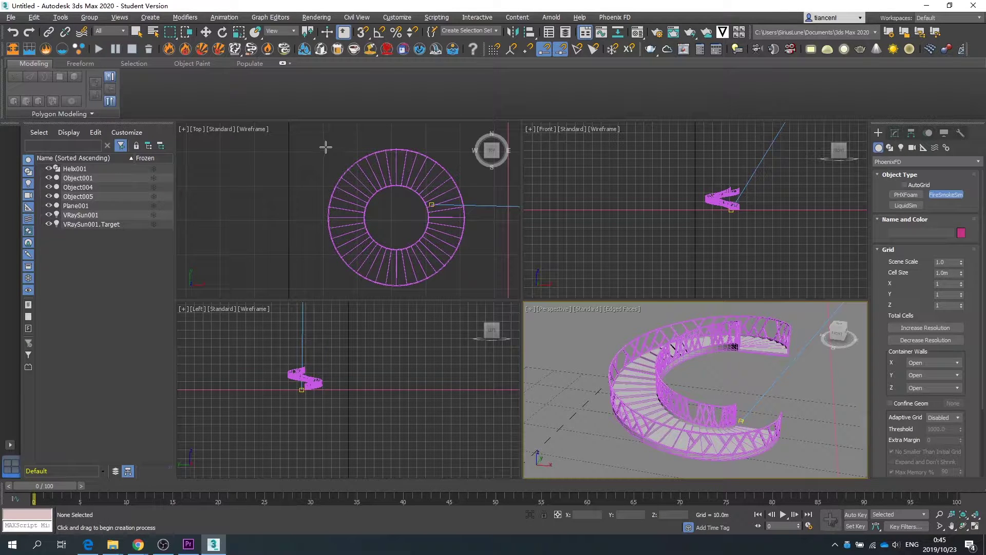
{"action": "left_click_drag", "start_coordinate": [327, 148], "coordinate": [461, 282]}
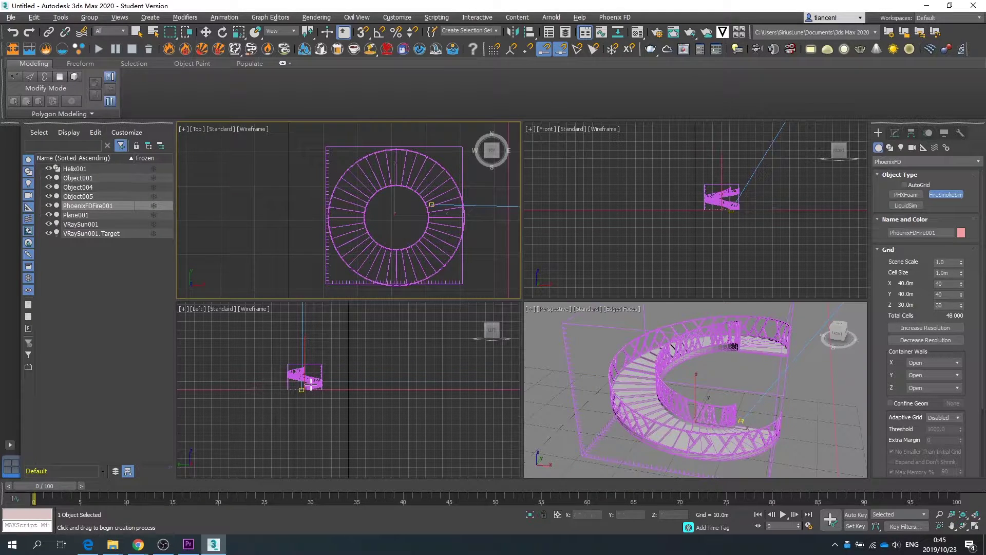
Move the simulator in the top view until its square footprint is centred on the circular staircase.
{"action": "left_click", "coordinate": [206, 32]}
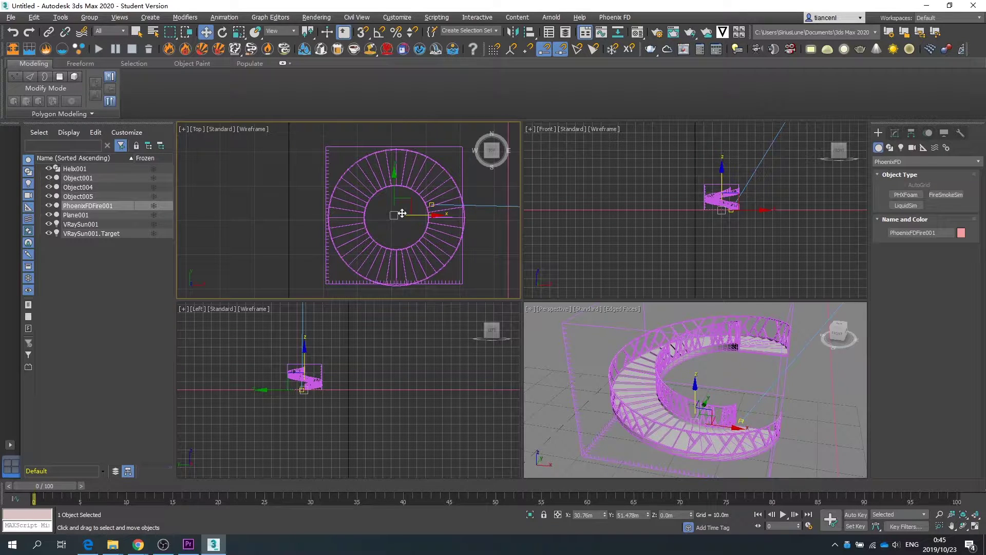
{"action": "left_click_drag", "start_coordinate": [394, 176], "coordinate": [394, 180]}
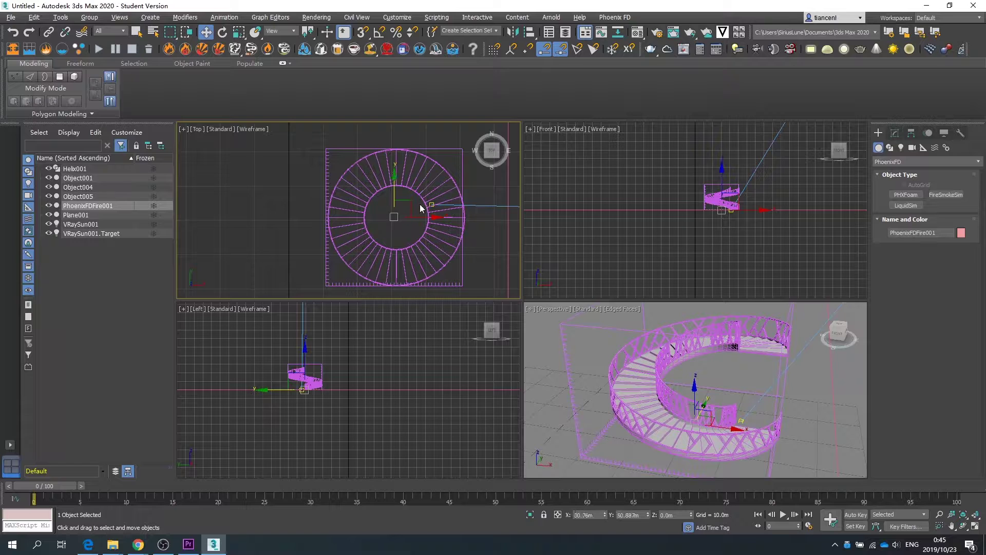
{"action": "left_click_drag", "start_coordinate": [424, 216], "coordinate": [426, 215]}
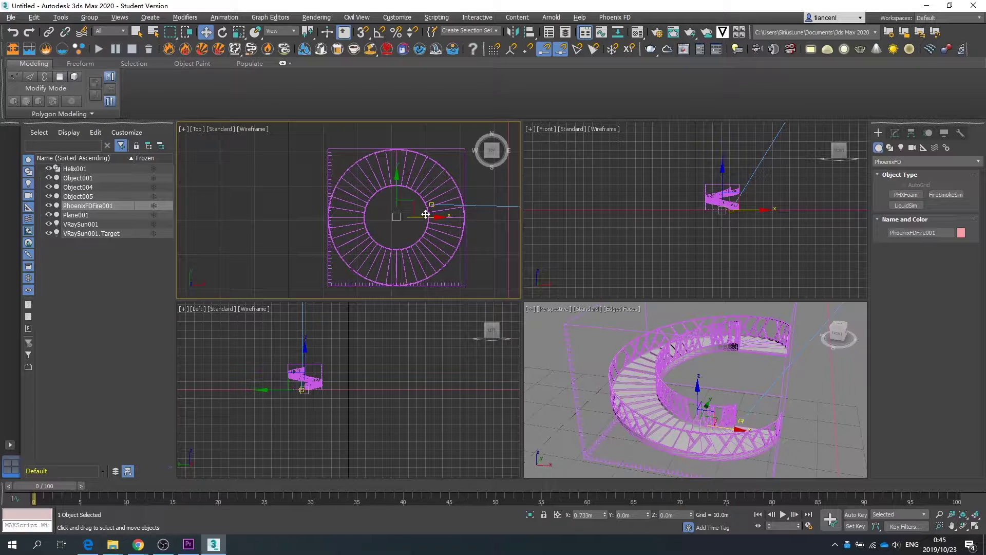
{"action": "left_click_drag", "start_coordinate": [426, 213], "coordinate": [426, 213]}
{"action": "scroll", "coordinate": [423, 216], "scroll_direction": "up", "scroll_amount": 5}
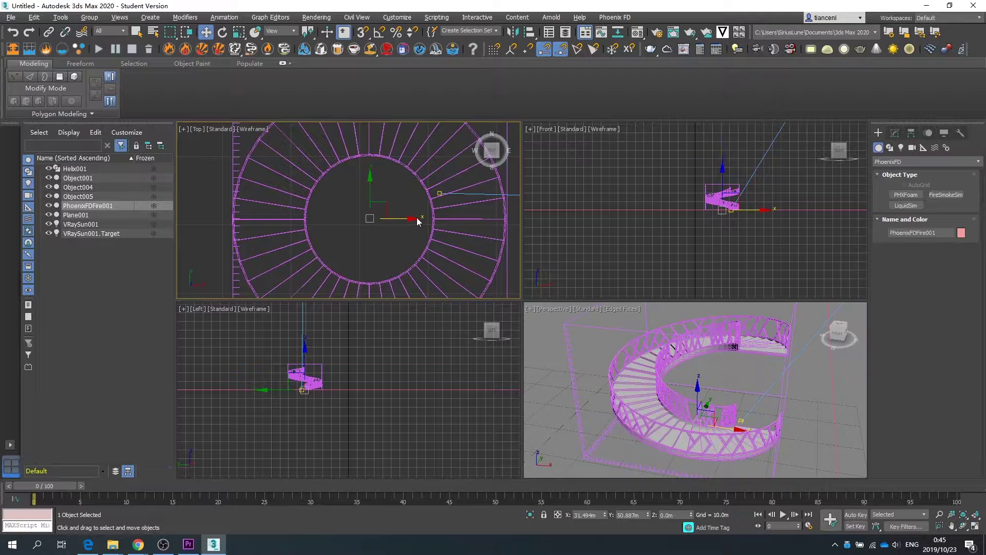
{"action": "left_click", "coordinate": [412, 219]}
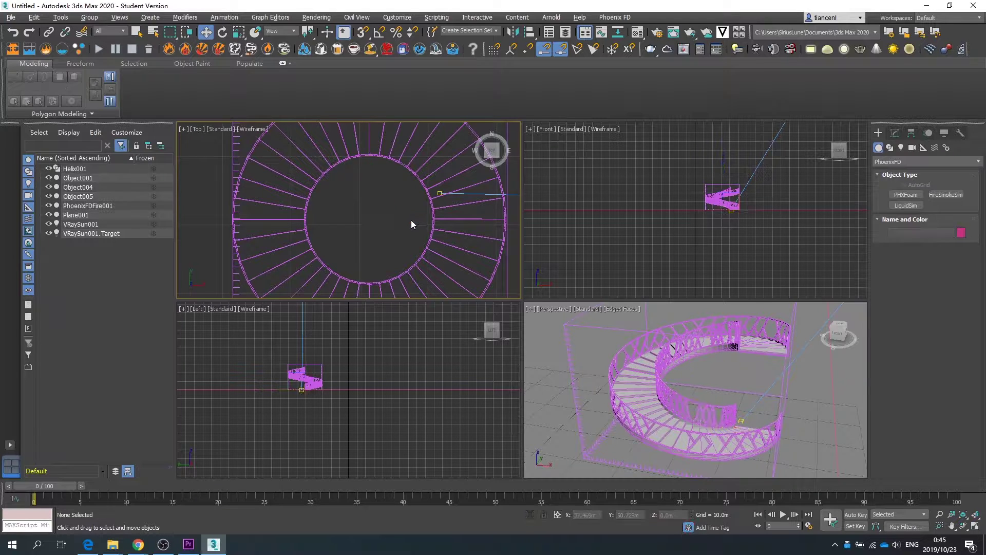
{"action": "left_click", "coordinate": [233, 150]}
{"action": "left_click_drag", "start_coordinate": [393, 219], "coordinate": [393, 219]}
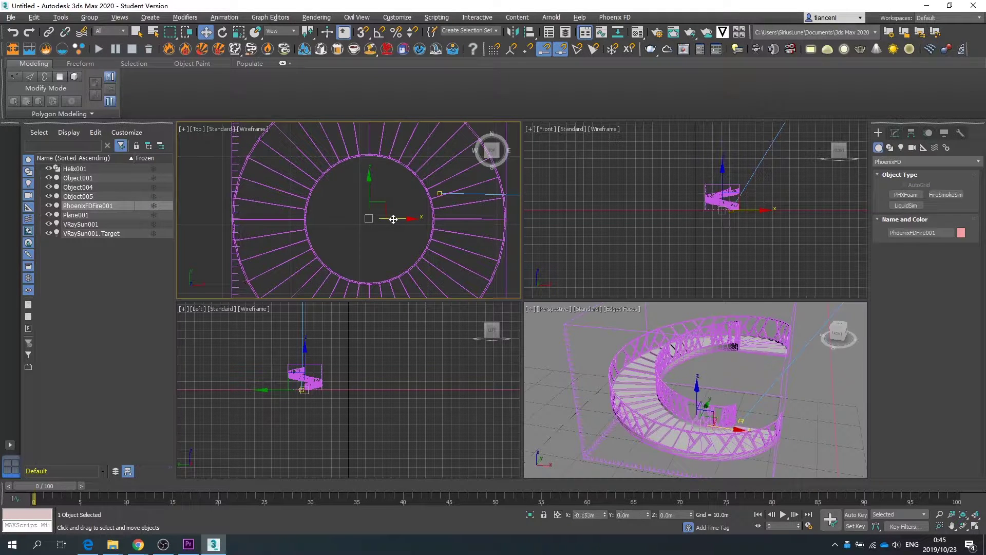
{"action": "scroll", "coordinate": [378, 218], "scroll_direction": "down", "scroll_amount": 7}
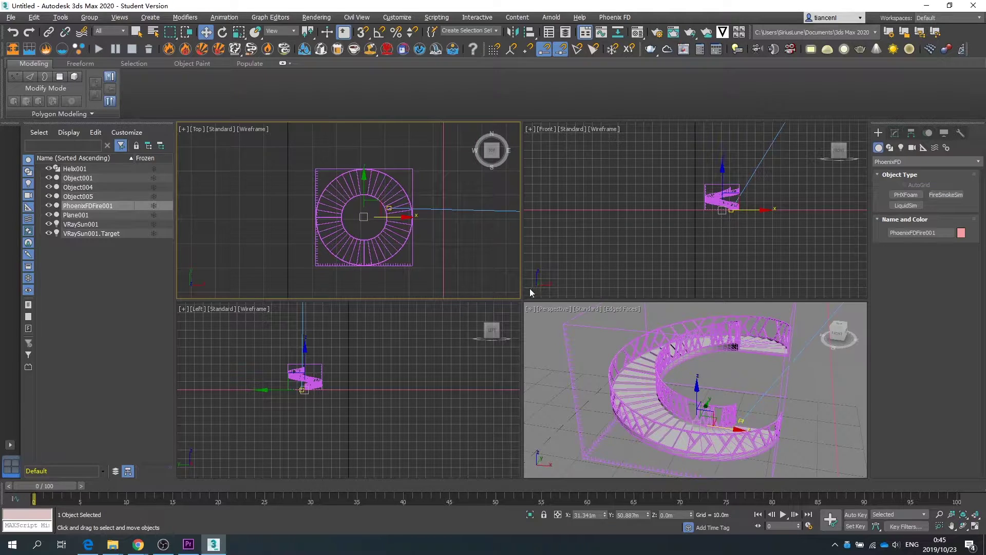
Place a Phoenix FD fire/smoke source on the ground beside the simulator box in the perspective view.
{"action": "scroll", "coordinate": [531, 293], "scroll_direction": "down", "scroll_amount": 2}
{"action": "scroll", "coordinate": [615, 368], "scroll_direction": "down", "scroll_amount": 3}
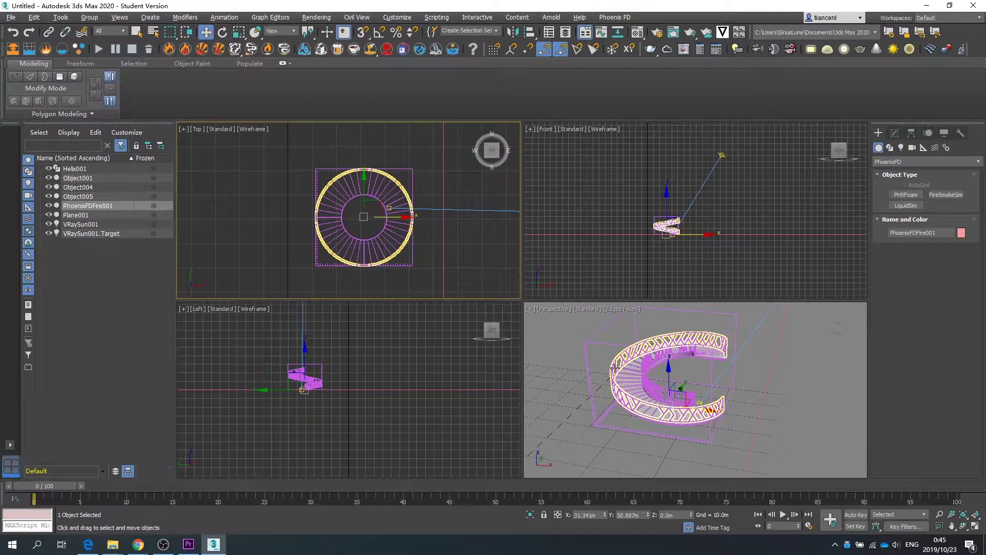
{"action": "left_click", "coordinate": [530, 308]}
{"action": "left_click", "coordinate": [564, 317]}
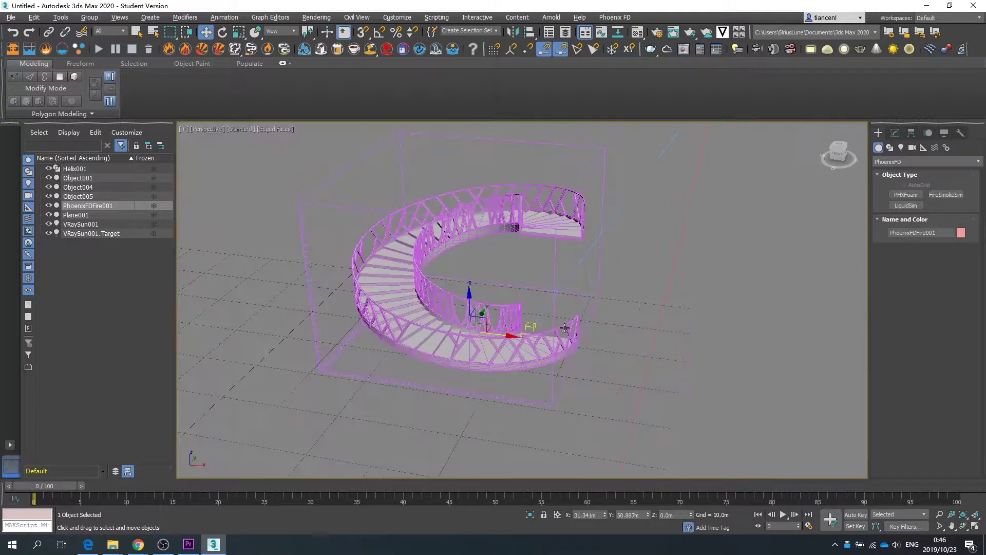
{"action": "scroll", "coordinate": [623, 284], "scroll_direction": "down", "scroll_amount": 3}
{"action": "scroll", "coordinate": [545, 277], "scroll_direction": "up", "scroll_amount": 3}
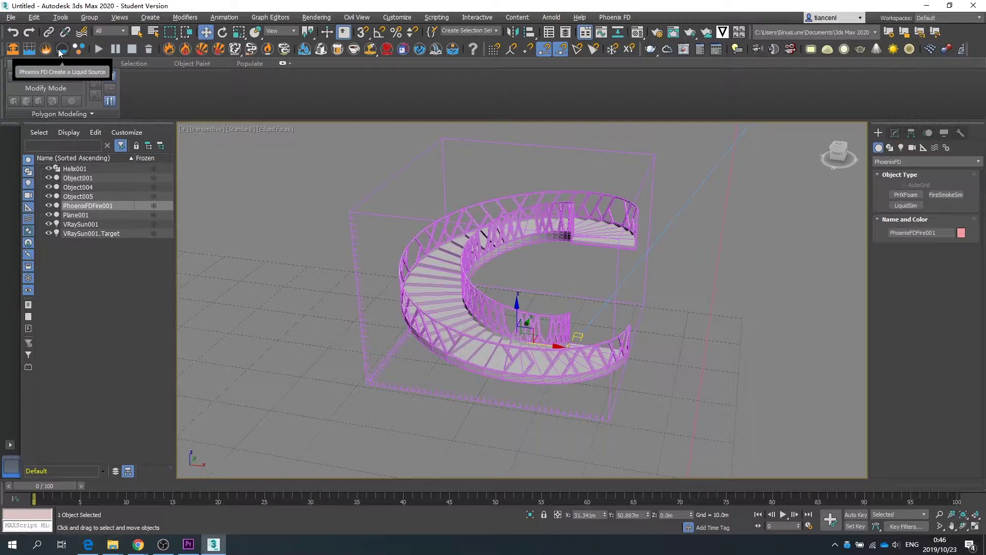
{"action": "left_click", "coordinate": [45, 51]}
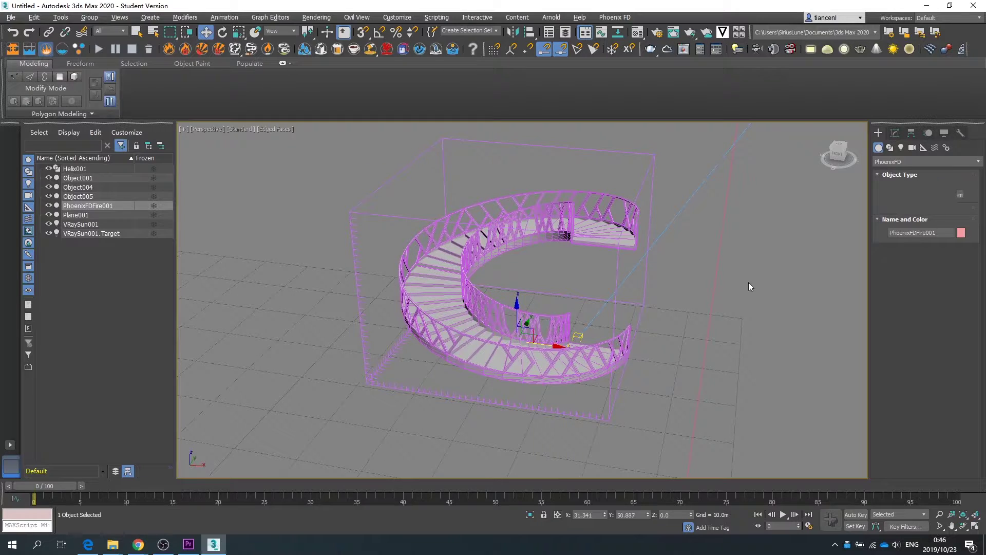
{"action": "left_click_drag", "start_coordinate": [770, 309], "coordinate": [775, 317]}
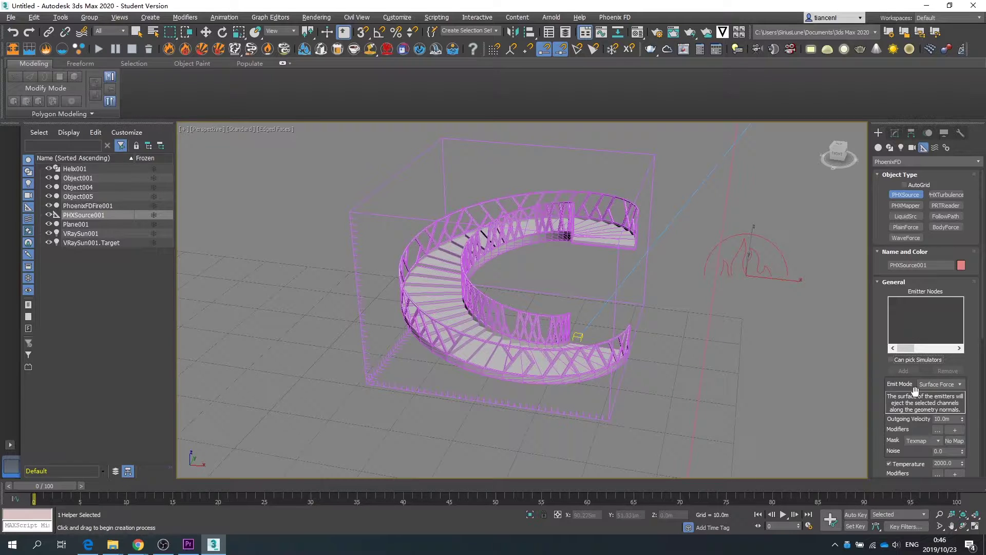
Start the fire simulation and raise the source helper to a height of about 7.3 m.
{"action": "left_click", "coordinate": [103, 47]}
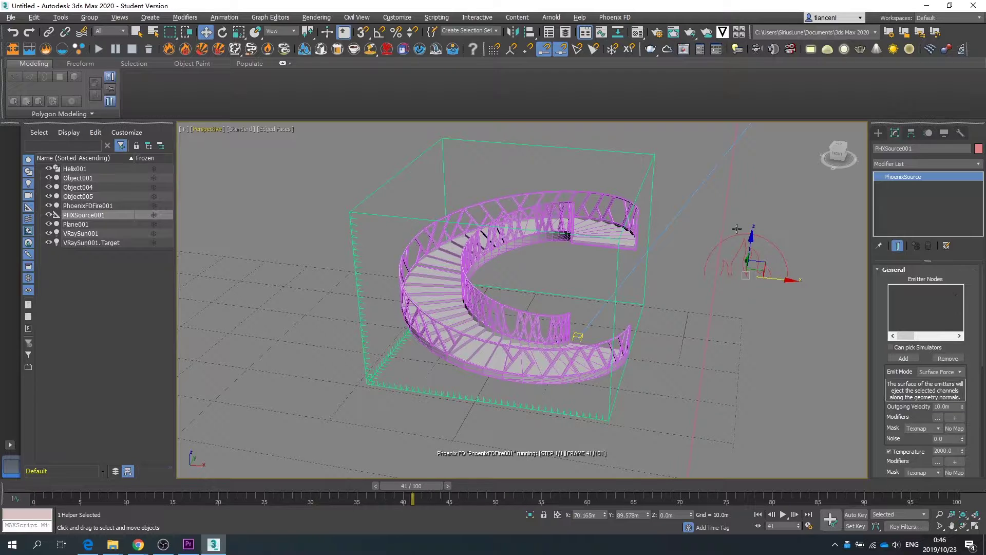
{"action": "left_click_drag", "start_coordinate": [749, 254], "coordinate": [753, 220]}
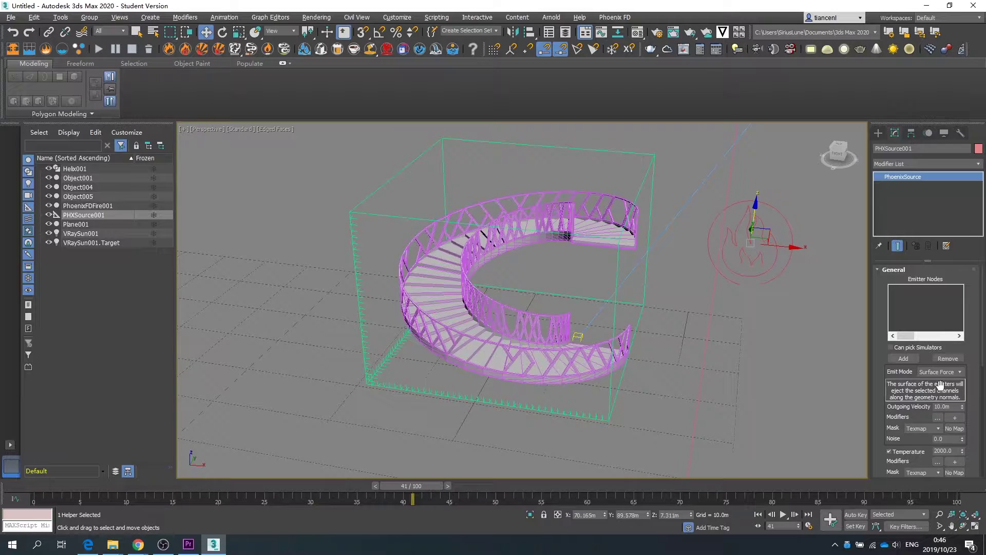
Add the stair steps (Object001) as the source's emitter and run the simulation again from frame 0.
{"action": "left_click", "coordinate": [903, 358]}
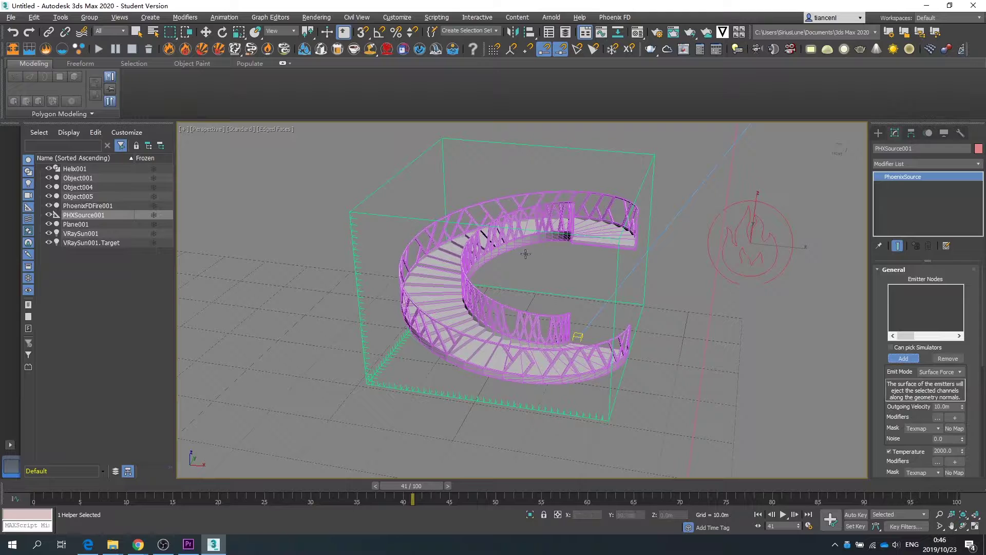
{"action": "left_click", "coordinate": [586, 233]}
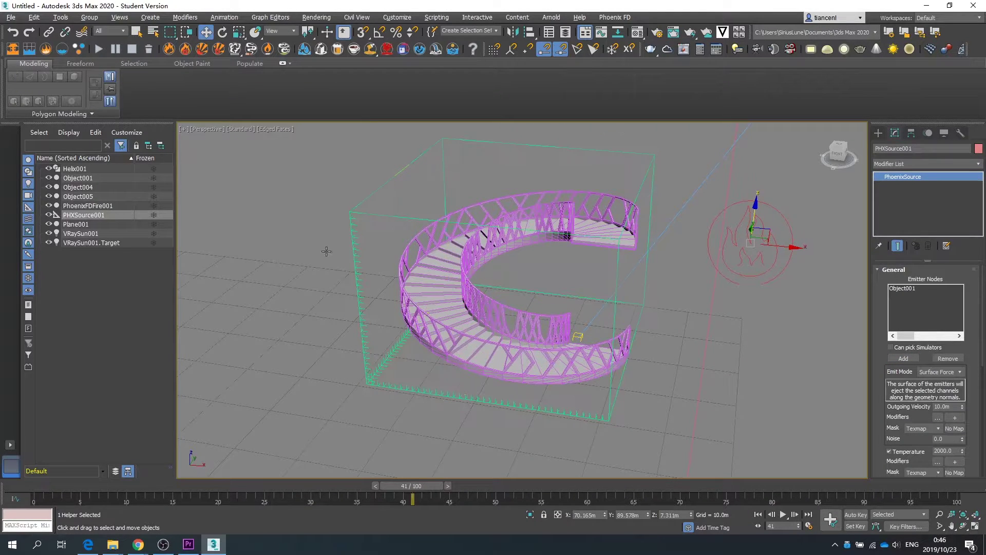
{"action": "left_click_drag", "start_coordinate": [403, 485], "coordinate": [17, 471]}
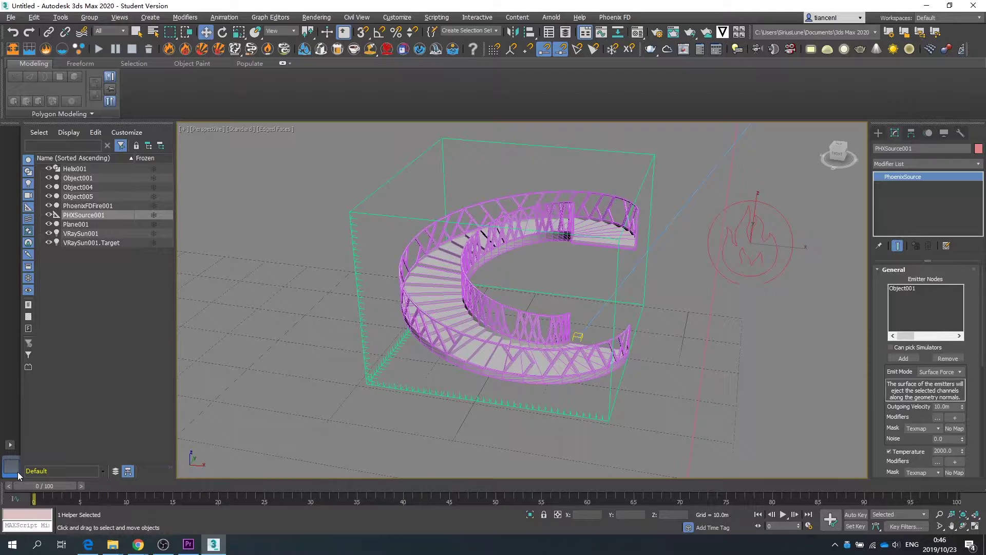
{"action": "left_click", "coordinate": [98, 49]}
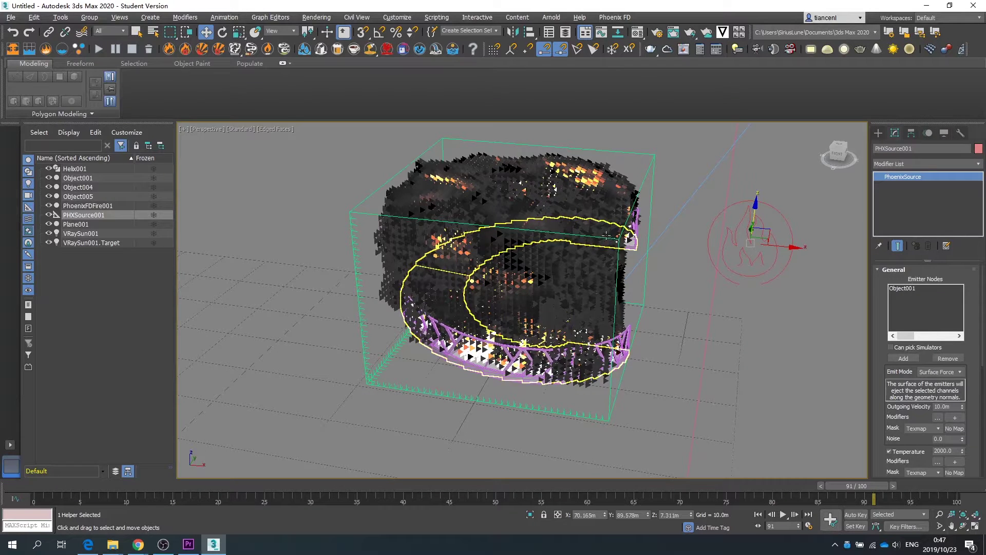
Scale the fire/smoke simulator box to about 252% of its height along Z only.
{"action": "left_click", "coordinate": [239, 32]}
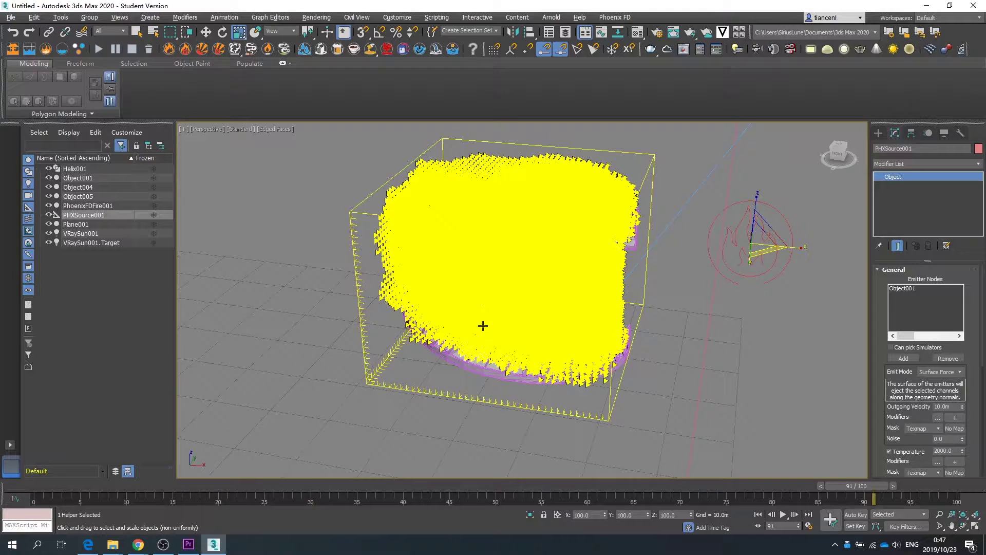
{"action": "left_click", "coordinate": [760, 233]}
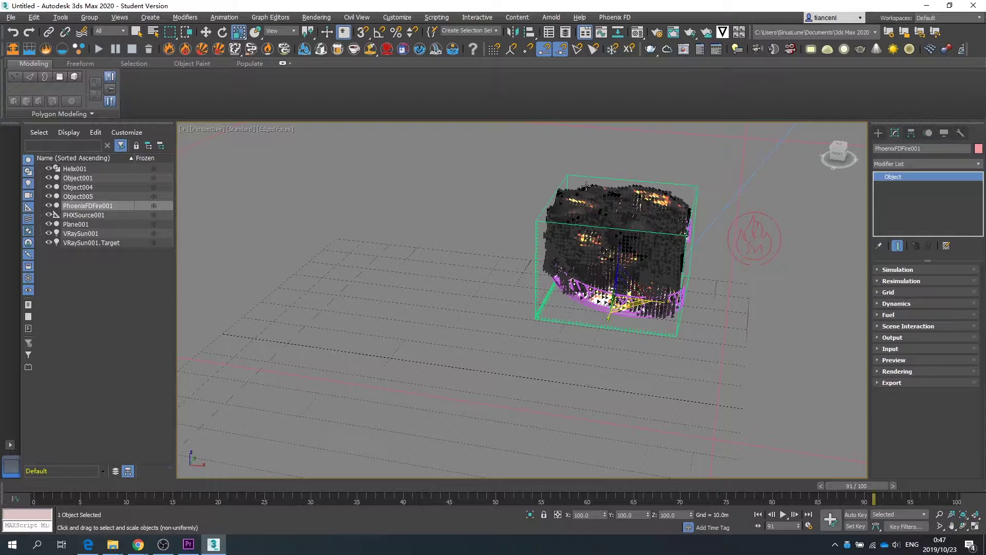
{"action": "scroll", "coordinate": [572, 193], "scroll_direction": "down", "scroll_amount": 5}
{"action": "scroll", "coordinate": [574, 192], "scroll_direction": "up", "scroll_amount": 5}
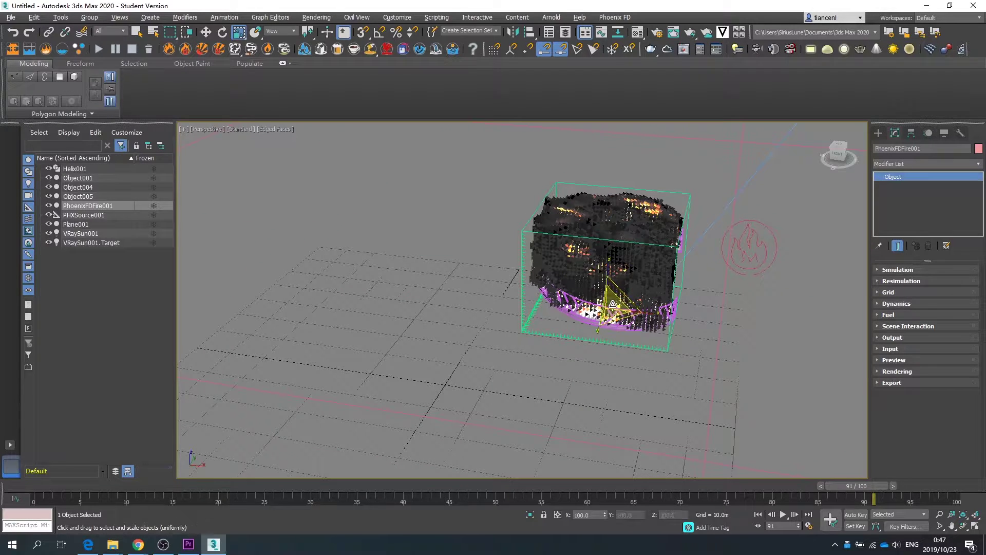
{"action": "left_click_drag", "start_coordinate": [608, 268], "coordinate": [610, 219]}
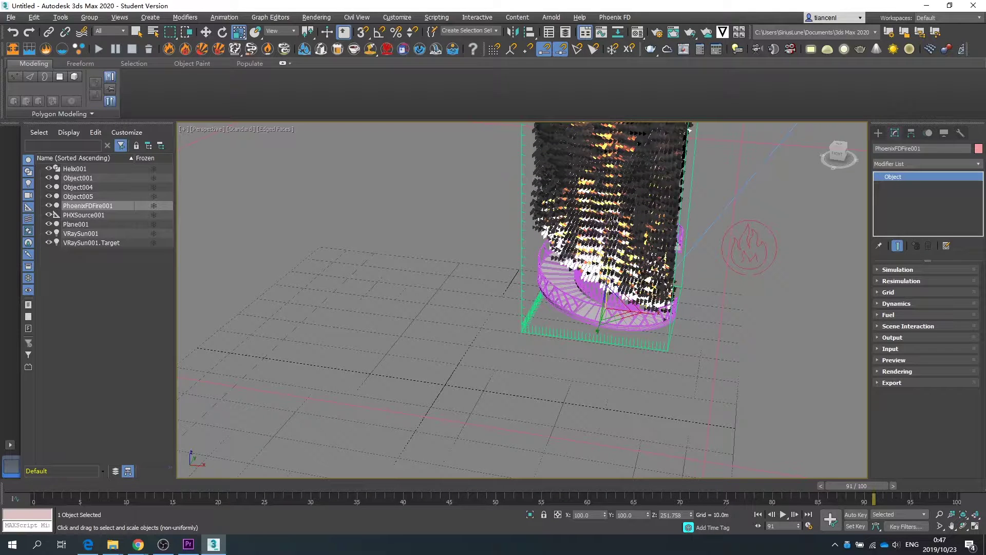
Rerun the simulation in the taller simulator box and halt it at about frame 19.
{"action": "left_click", "coordinate": [103, 54]}
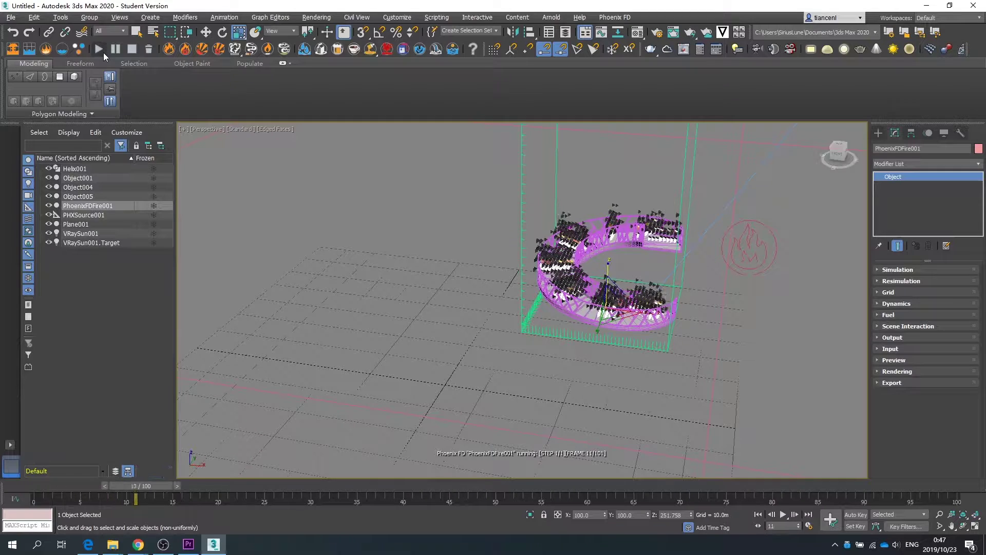
{"action": "left_click", "coordinate": [114, 48]}
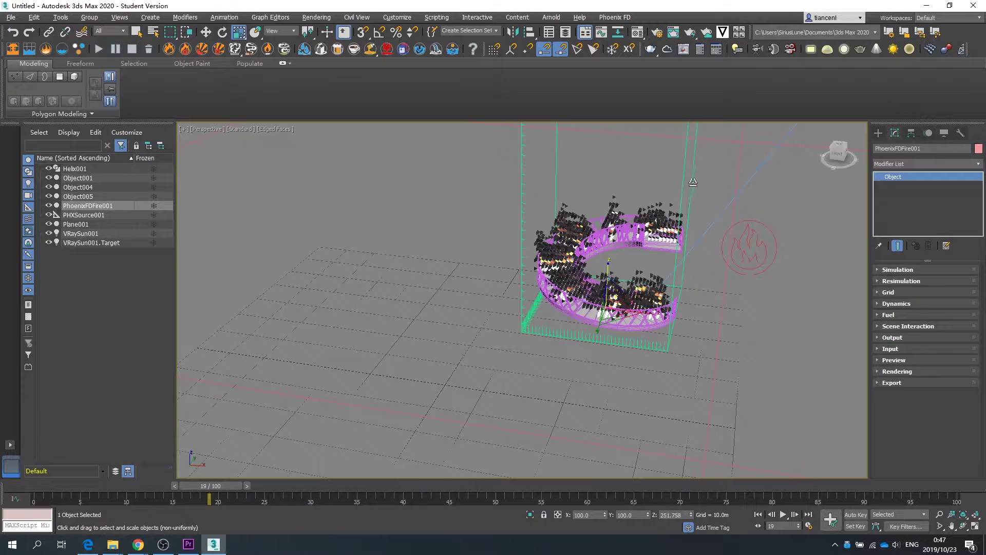
Set the fire source's emission temperature to 1000.
{"action": "left_click", "coordinate": [750, 246]}
{"action": "scroll", "coordinate": [946, 370], "scroll_direction": "down", "scroll_amount": 5}
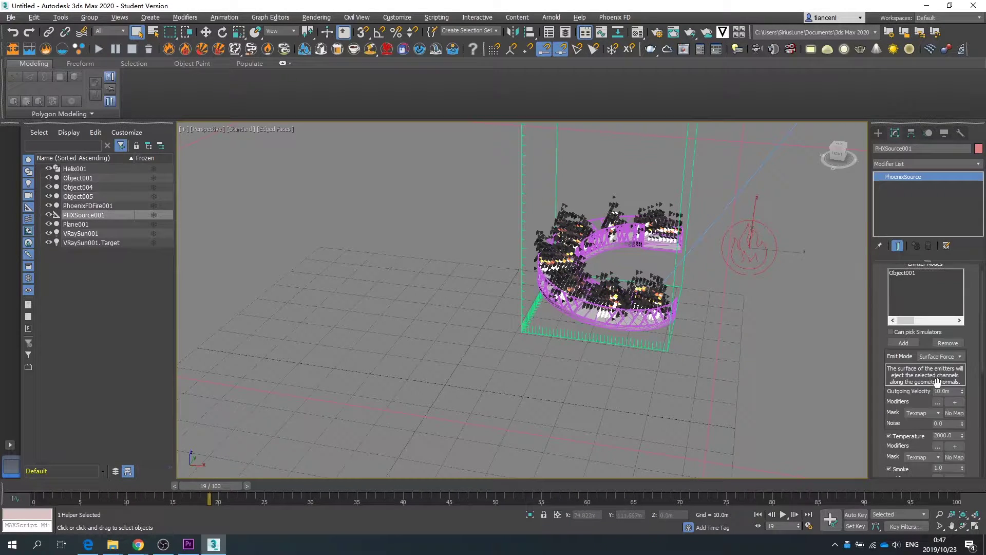
{"action": "scroll", "coordinate": [970, 365], "scroll_direction": "down", "scroll_amount": 3}
{"action": "double_click", "coordinate": [936, 312]}
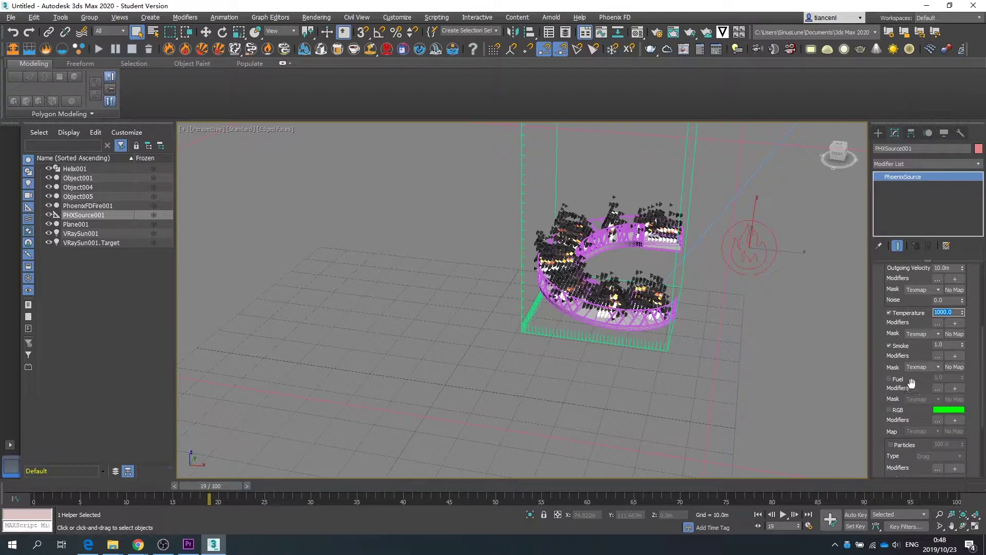
{"action": "scroll", "coordinate": [938, 391], "scroll_direction": "down", "scroll_amount": 3}
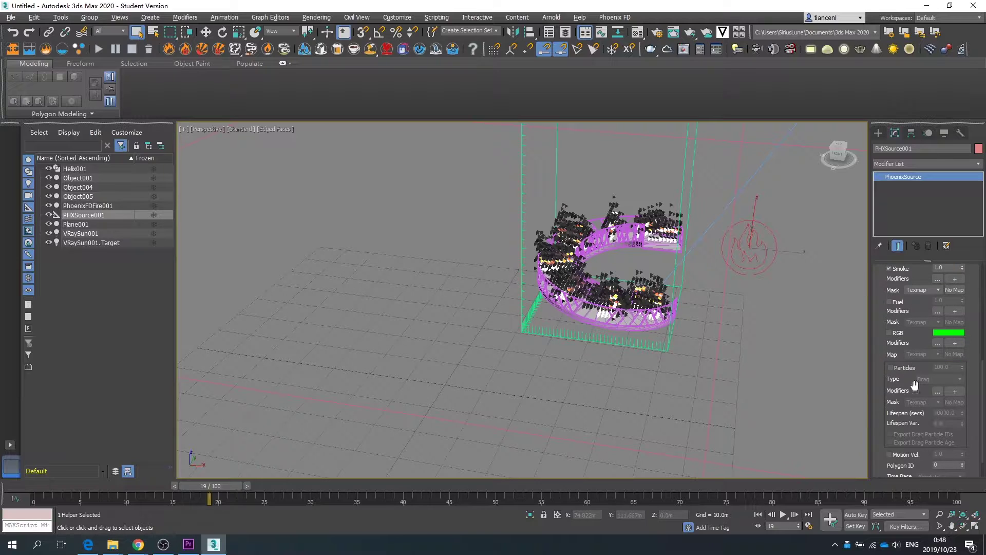
{"action": "left_click", "coordinate": [908, 368]}
{"action": "left_click", "coordinate": [907, 368]}
{"action": "scroll", "coordinate": [980, 438], "scroll_direction": "down", "scroll_amount": 2}
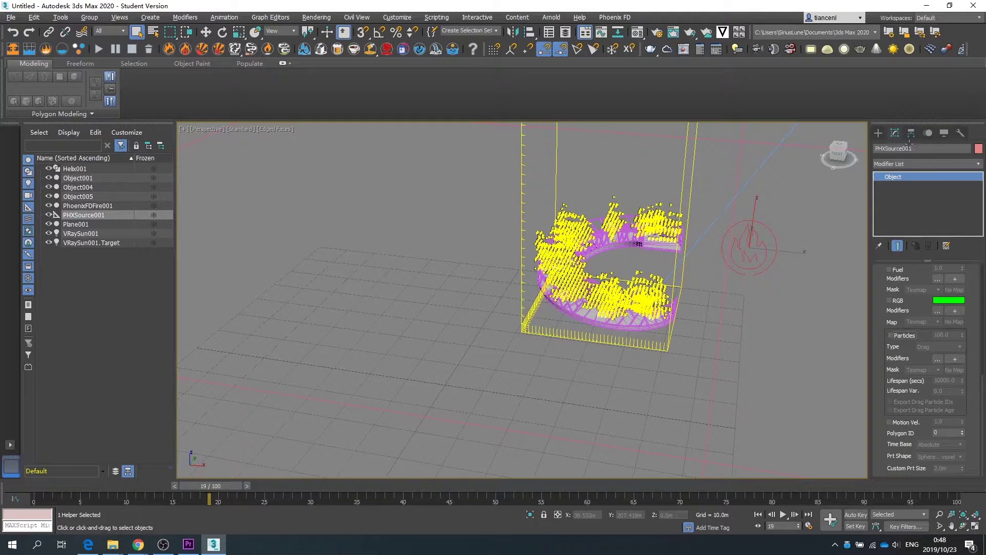
Examine the fire/smoke simulator's grid, dynamics and fuel settings.
{"action": "left_click", "coordinate": [909, 269]}
{"action": "scroll", "coordinate": [883, 298], "scroll_direction": "up", "scroll_amount": 2}
{"action": "left_click", "coordinate": [892, 270]}
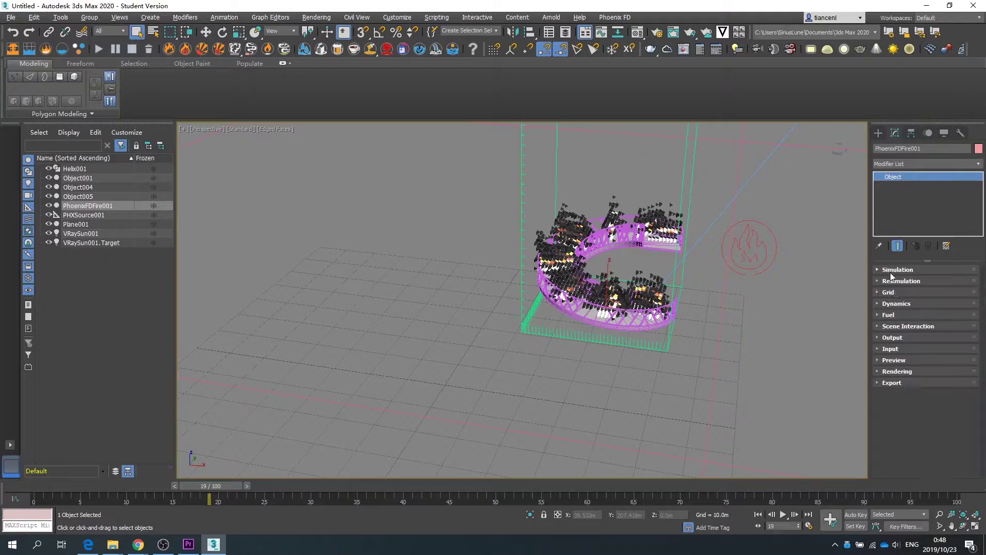
{"action": "left_click", "coordinate": [920, 291]}
{"action": "scroll", "coordinate": [925, 296], "scroll_direction": "down", "scroll_amount": 3}
{"action": "scroll", "coordinate": [971, 358], "scroll_direction": "down", "scroll_amount": 10}
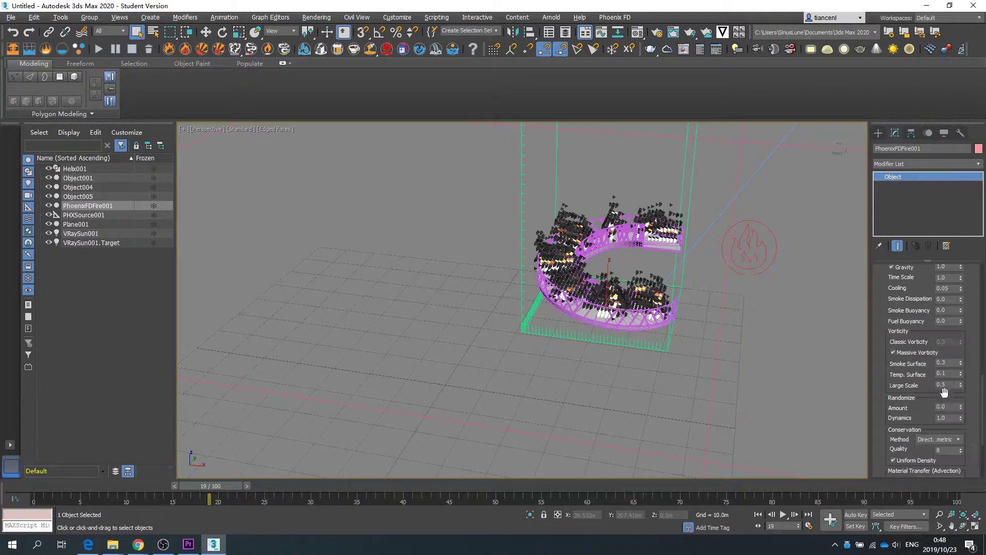
{"action": "scroll", "coordinate": [972, 348], "scroll_direction": "down", "scroll_amount": 2}
{"action": "left_click", "coordinate": [949, 403]}
{"action": "scroll", "coordinate": [972, 381], "scroll_direction": "down", "scroll_amount": 3}
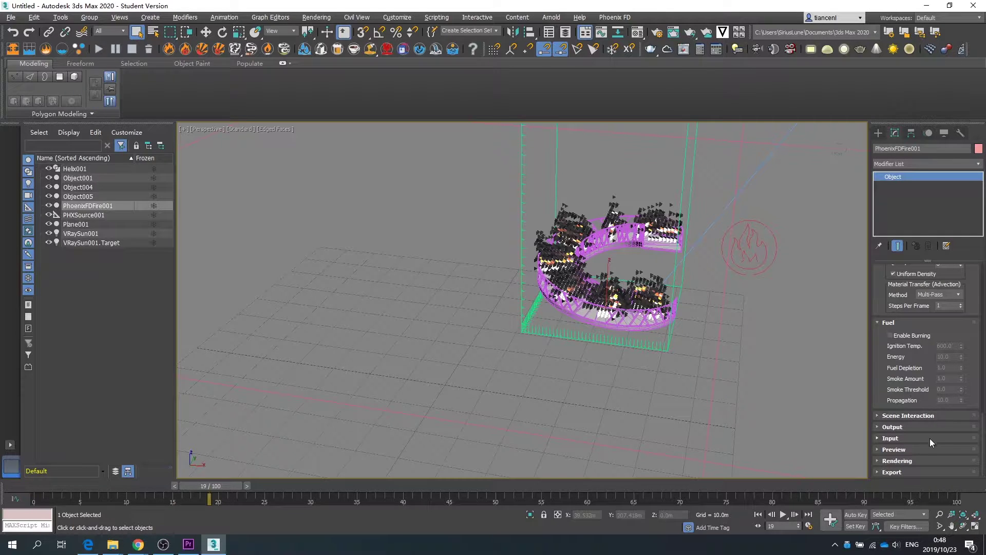
{"action": "scroll", "coordinate": [975, 382], "scroll_direction": "up", "scroll_amount": 6}
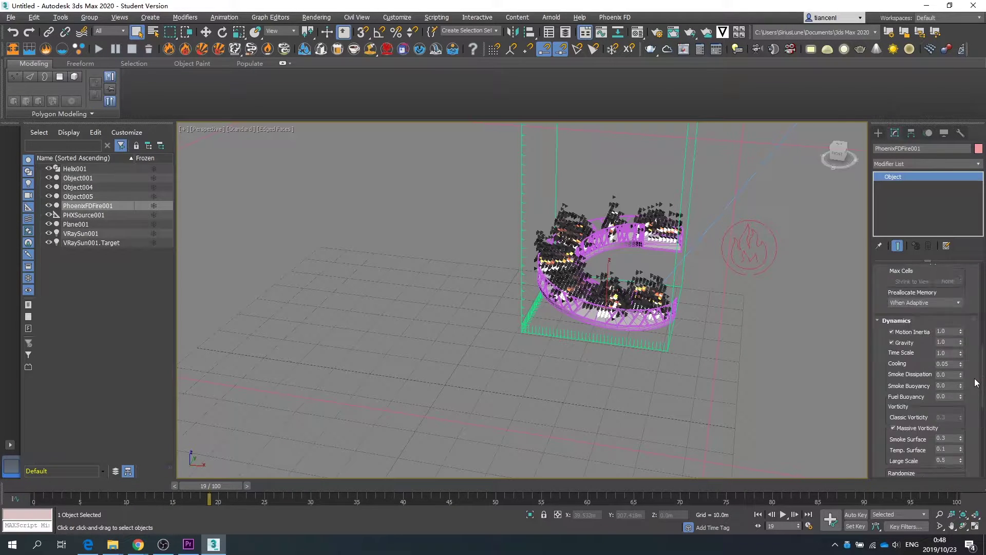
{"action": "scroll", "coordinate": [975, 382], "scroll_direction": "up", "scroll_amount": 5}
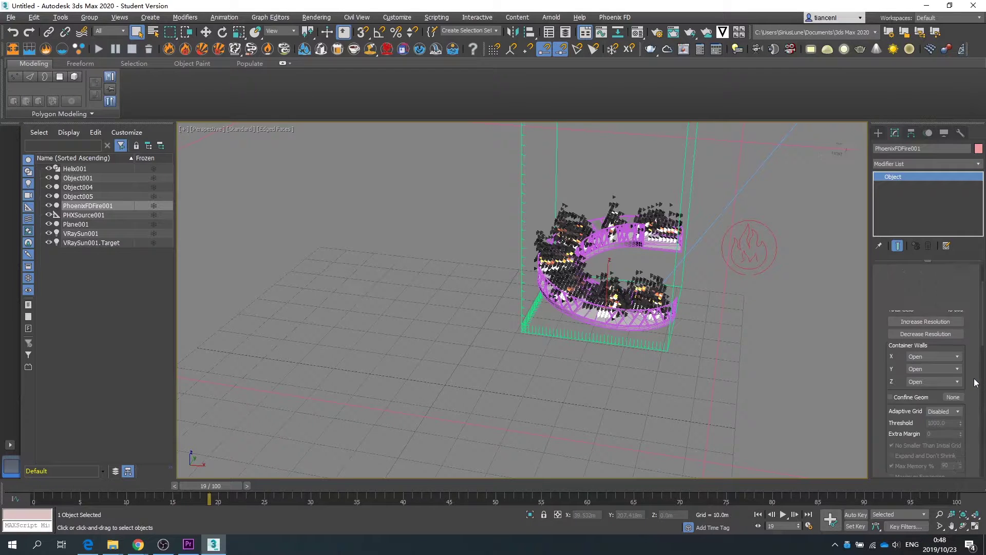
Run the simulation through to frame 100 and render the perspective view in V-Ray, accepting the Phoenix FD light cache warning.
{"action": "left_click", "coordinate": [97, 49]}
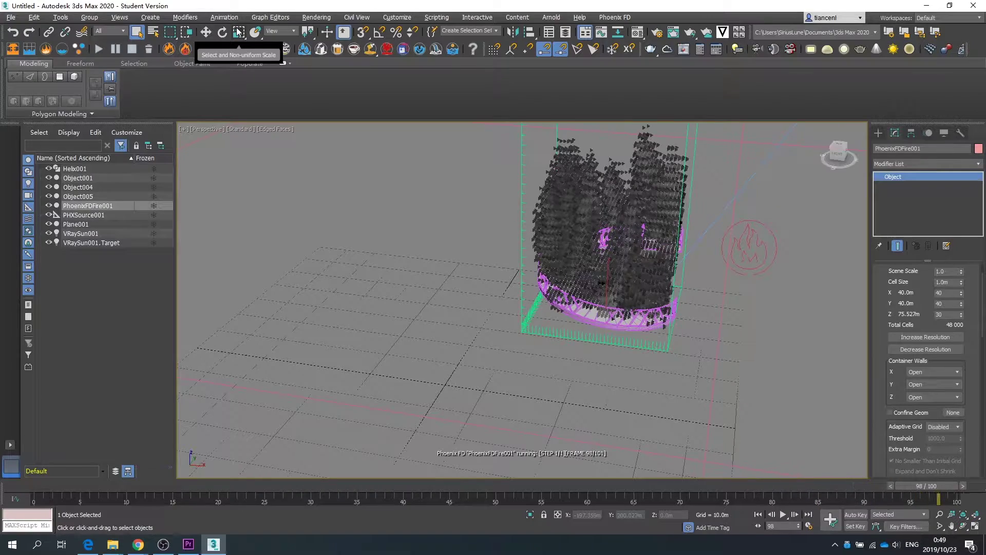
{"action": "middle_click_drag", "start_coordinate": [637, 241], "coordinate": [534, 318]}
{"action": "scroll", "coordinate": [596, 236], "scroll_direction": "up", "scroll_amount": 3}
{"action": "left_click", "coordinate": [689, 32]}
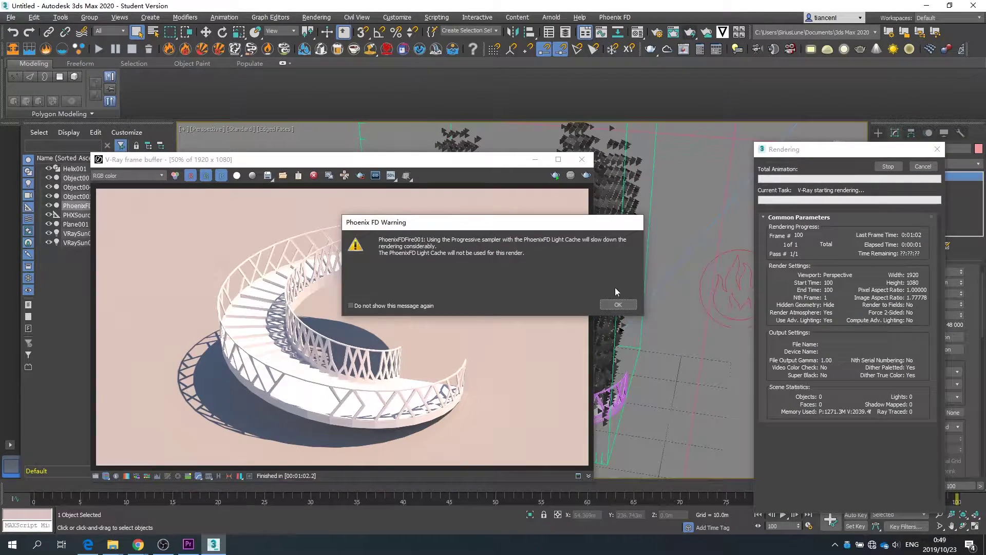
{"action": "left_click", "coordinate": [618, 304]}
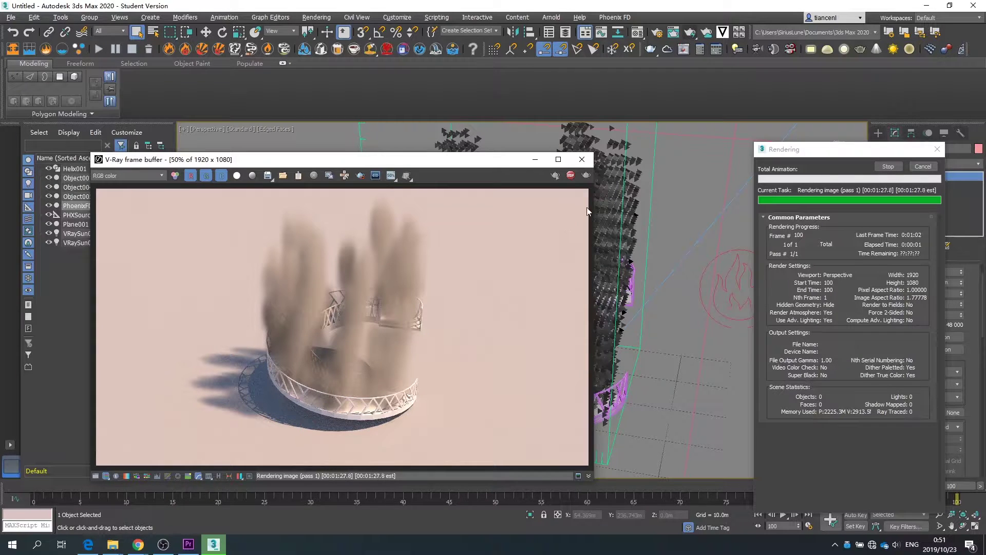
{"action": "left_click_drag", "start_coordinate": [789, 151], "coordinate": [695, 136]}
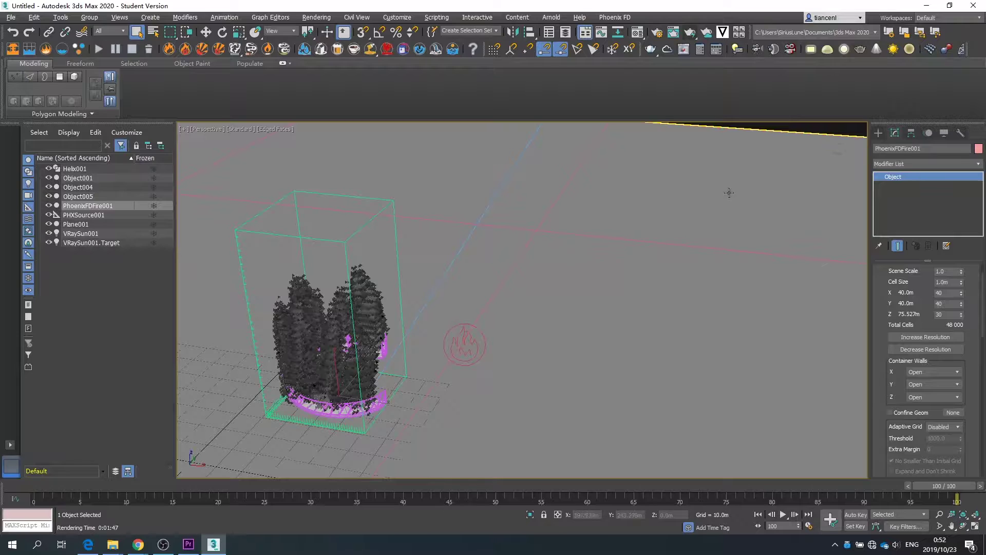
Create a PF Source particle system beside the stair, with a rectangular emitter icon about 87 m long and 69 m wide.
{"action": "scroll", "coordinate": [476, 242], "scroll_direction": "down", "scroll_amount": 3}
{"action": "scroll", "coordinate": [433, 321], "scroll_direction": "up", "scroll_amount": 3}
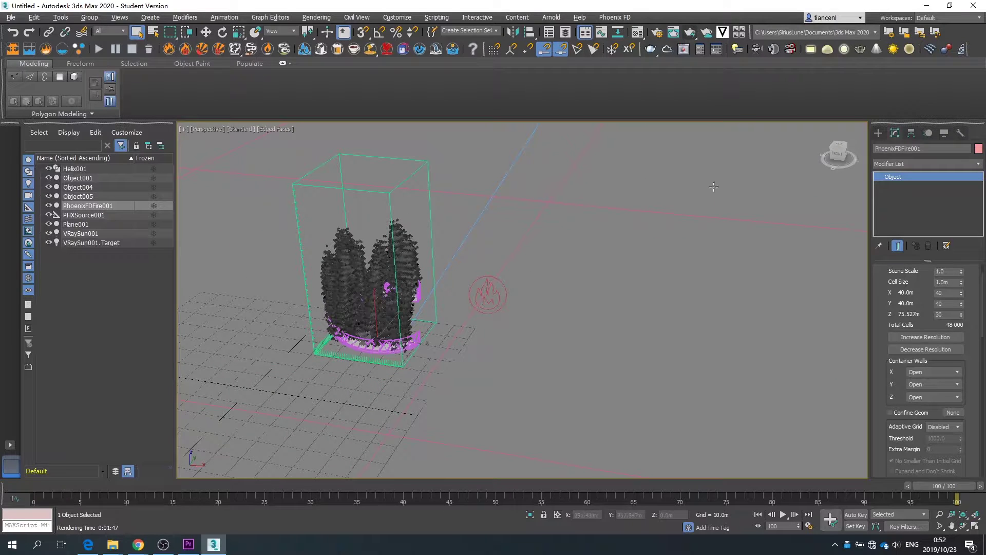
{"action": "left_click", "coordinate": [878, 132]}
{"action": "left_click", "coordinate": [893, 161]}
{"action": "left_click", "coordinate": [888, 165]}
{"action": "left_click", "coordinate": [889, 163]}
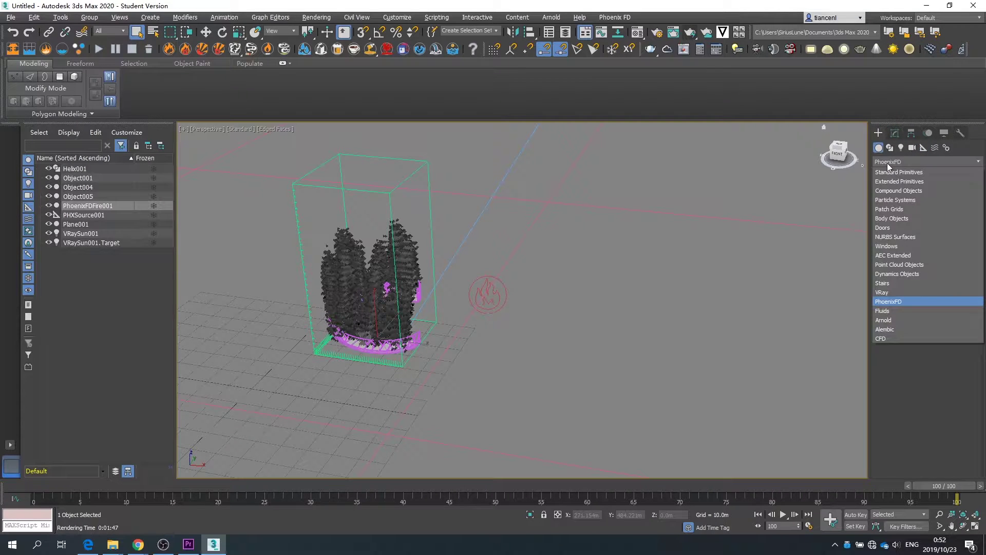
{"action": "left_click", "coordinate": [895, 200]}
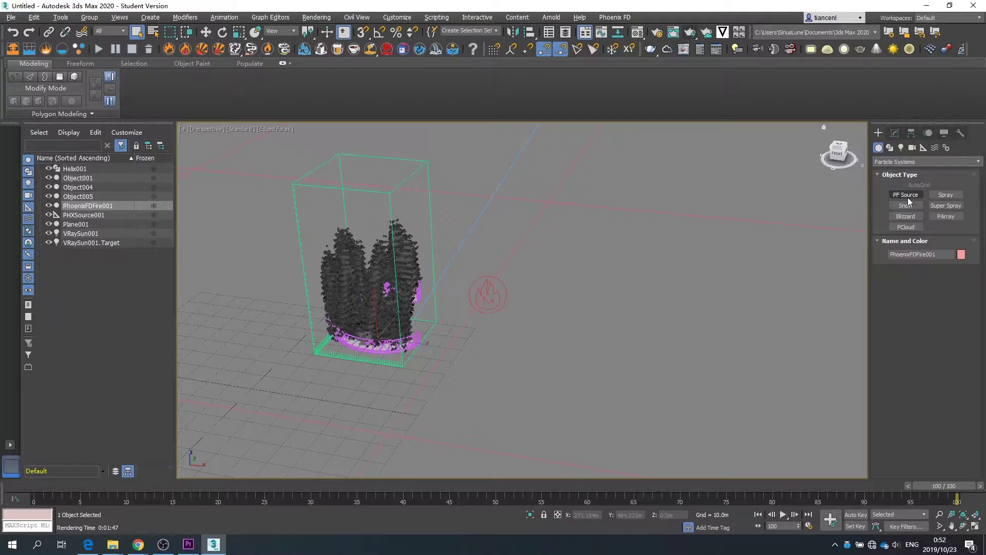
{"action": "left_click", "coordinate": [923, 148]}
{"action": "left_click", "coordinate": [879, 149]}
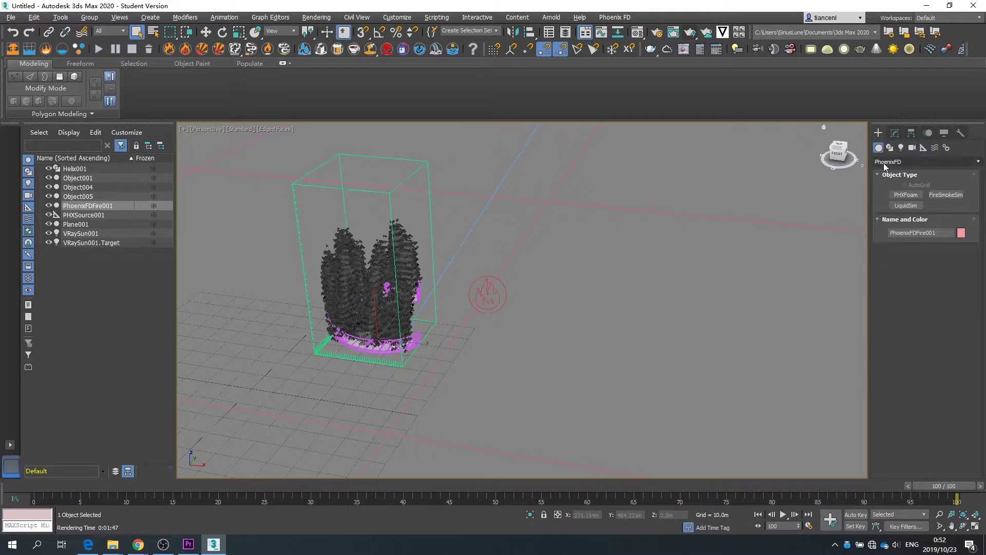
{"action": "left_click", "coordinate": [888, 162]}
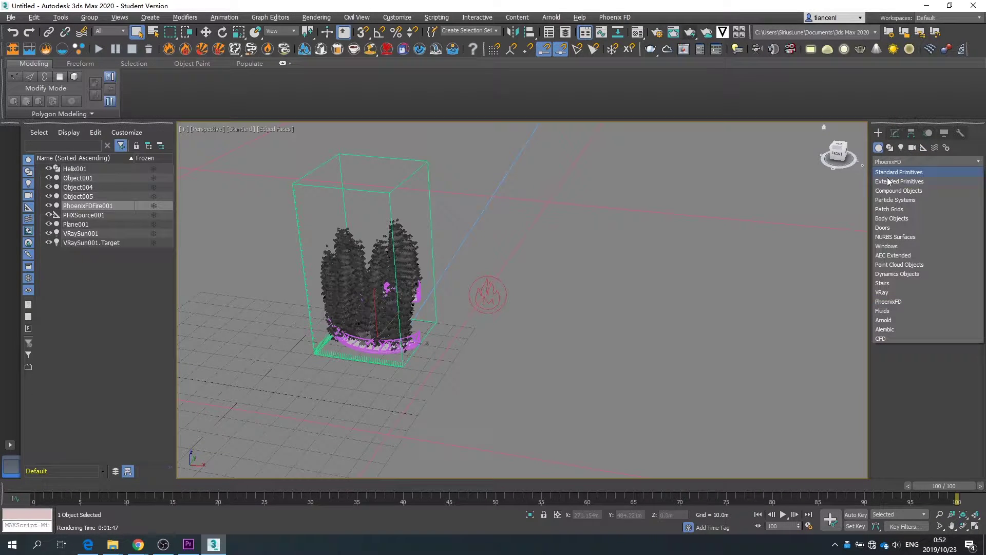
{"action": "left_click", "coordinate": [895, 202]}
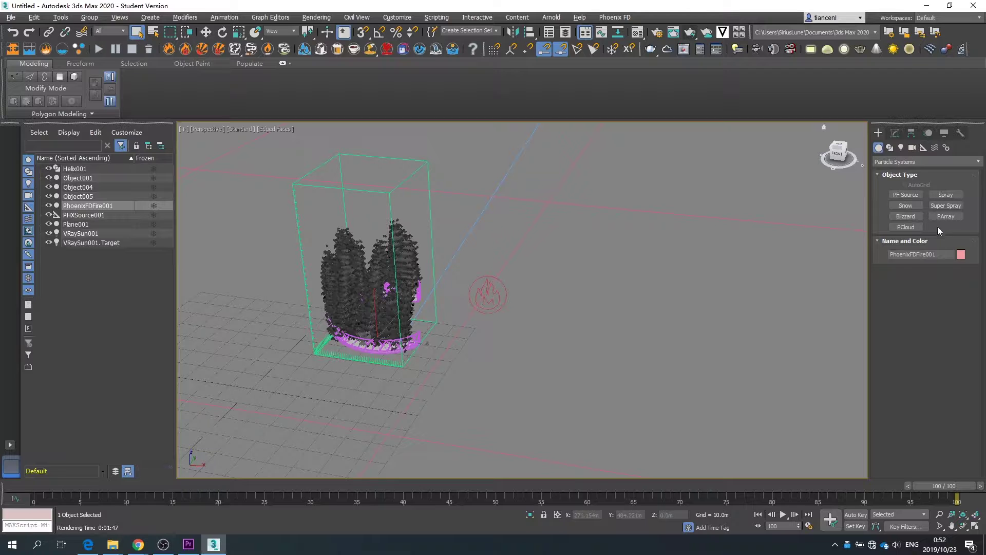
{"action": "left_click", "coordinate": [906, 195]}
{"action": "left_click_drag", "start_coordinate": [555, 279], "coordinate": [673, 389]}
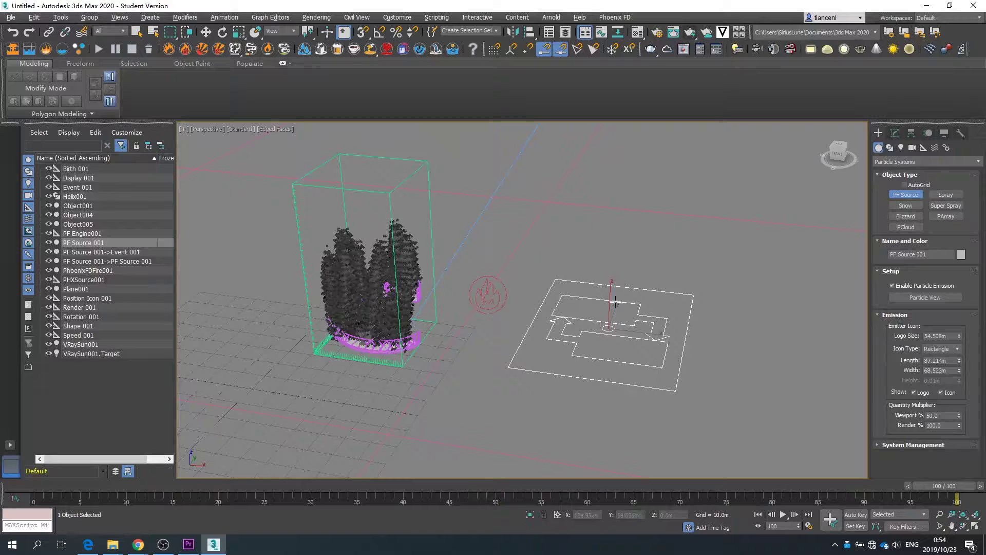
Open Particle View for the new particle source, show its Render operator's settings and play the animation.
{"action": "left_click", "coordinate": [935, 301]}
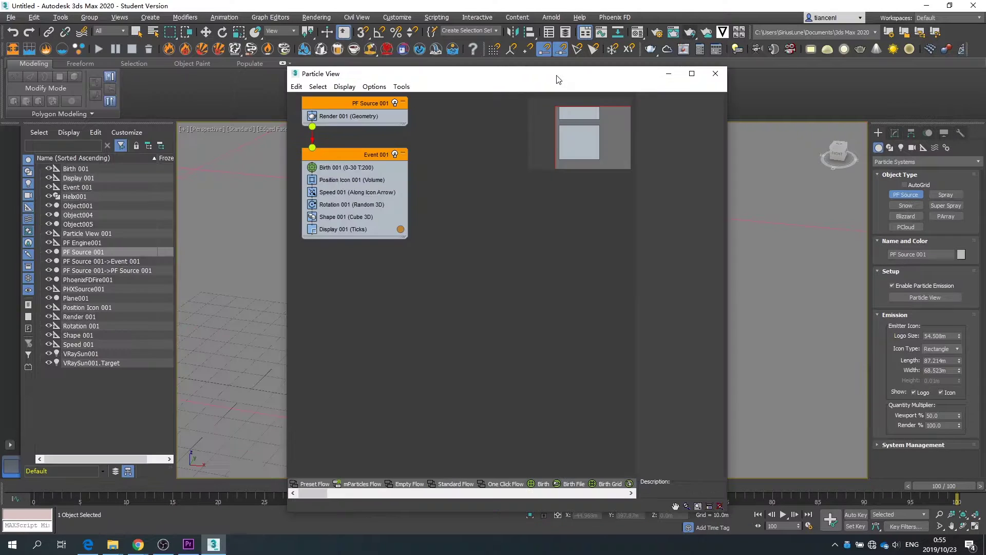
{"action": "left_click", "coordinate": [354, 116]}
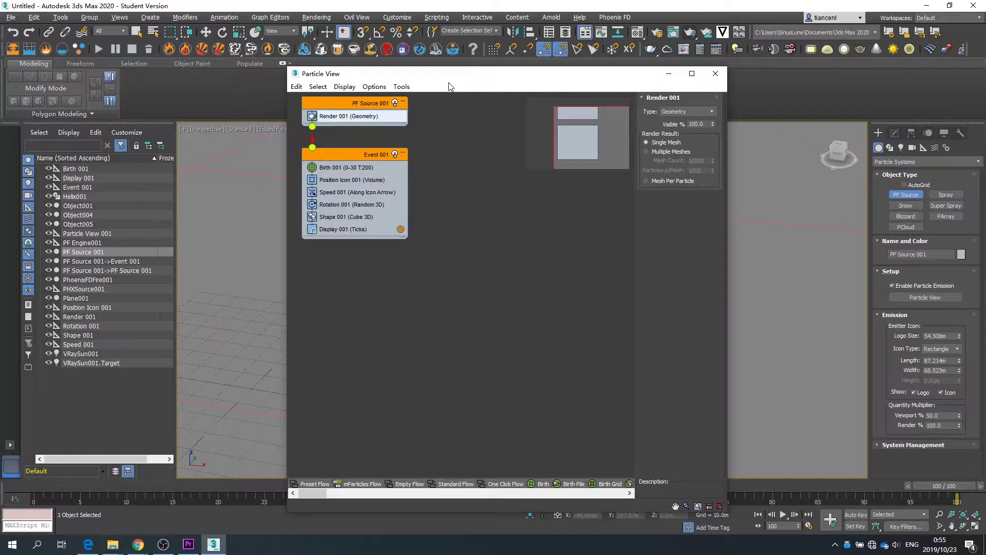
{"action": "left_click_drag", "start_coordinate": [344, 77], "coordinate": [143, 58]}
{"action": "left_click", "coordinate": [787, 517]}
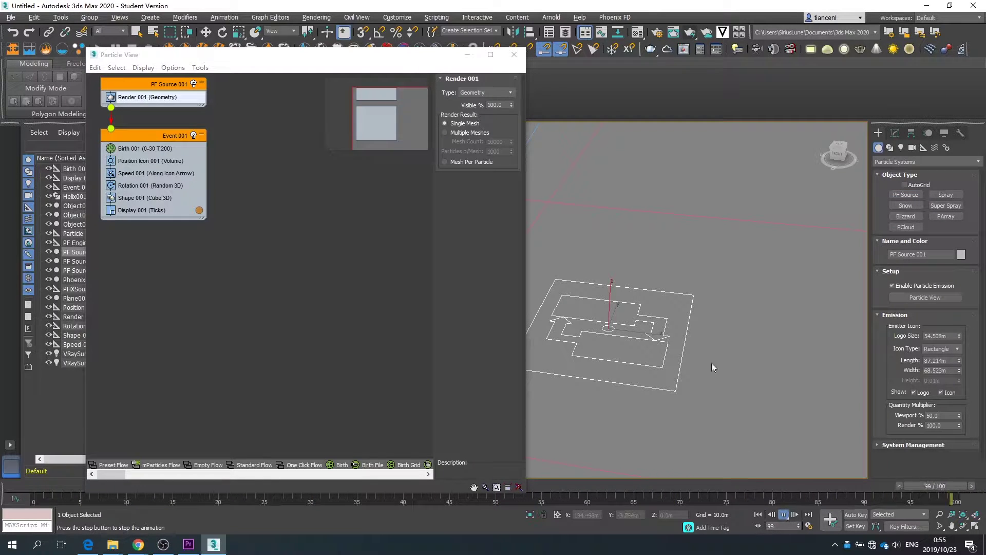
{"action": "scroll", "coordinate": [711, 312], "scroll_direction": "down", "scroll_amount": 6}
Raise the particle source above the ground plane and rotate it about 180° around Y so the particles travel upward, checking with playback.
{"action": "key", "text": "w"}
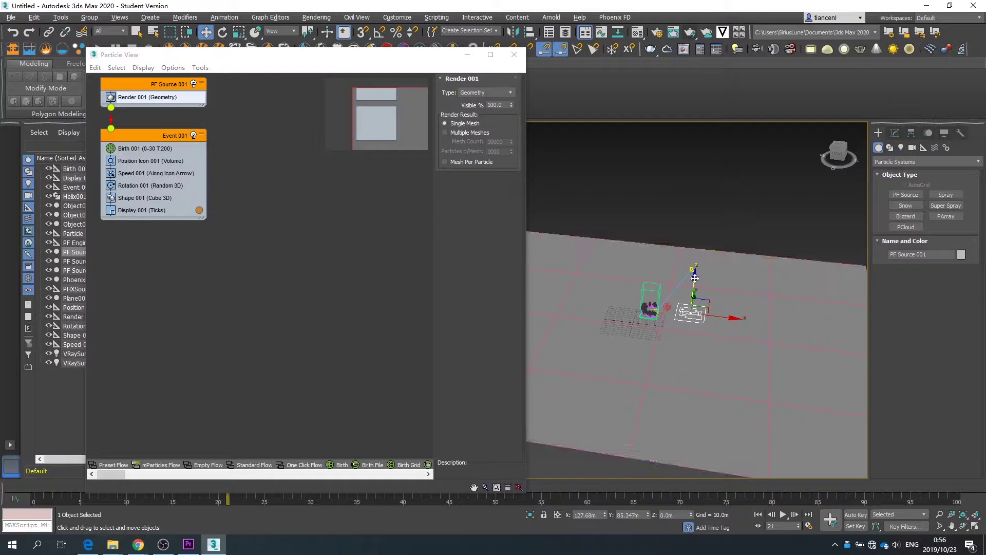
{"action": "left_click_drag", "start_coordinate": [698, 277], "coordinate": [698, 262]}
{"action": "left_click", "coordinate": [222, 32]}
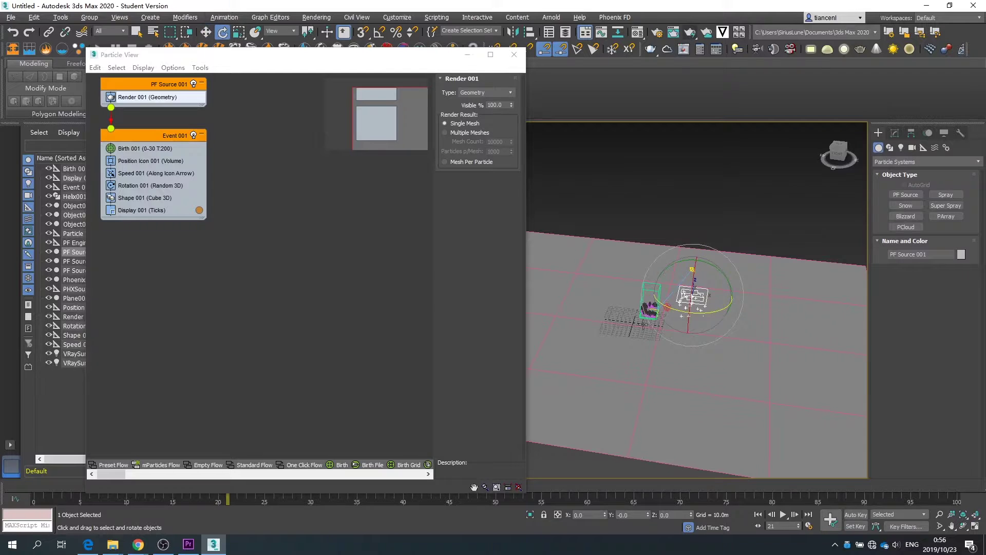
{"action": "left_click_drag", "start_coordinate": [724, 264], "coordinate": [891, 339]}
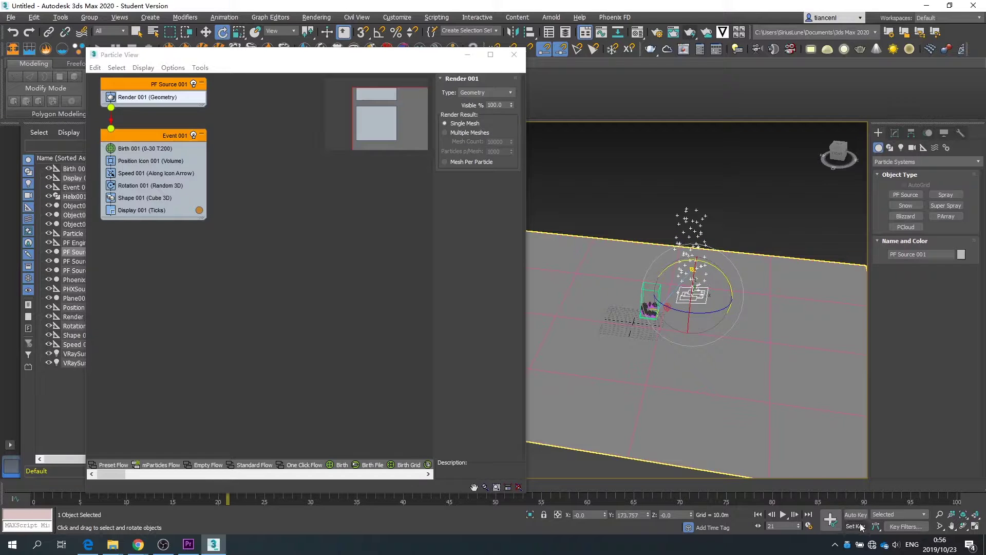
{"action": "left_click", "coordinate": [783, 515]}
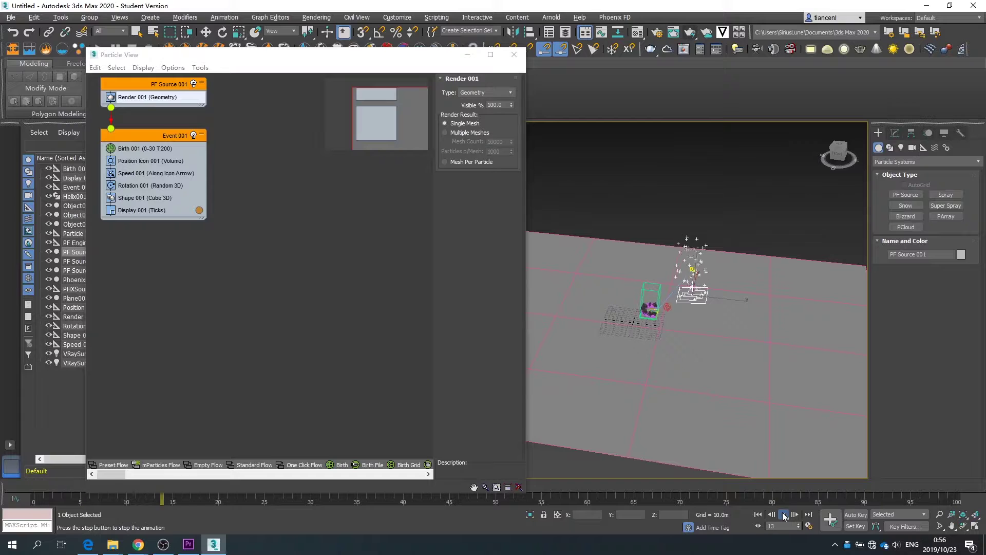
{"action": "left_click", "coordinate": [783, 515]}
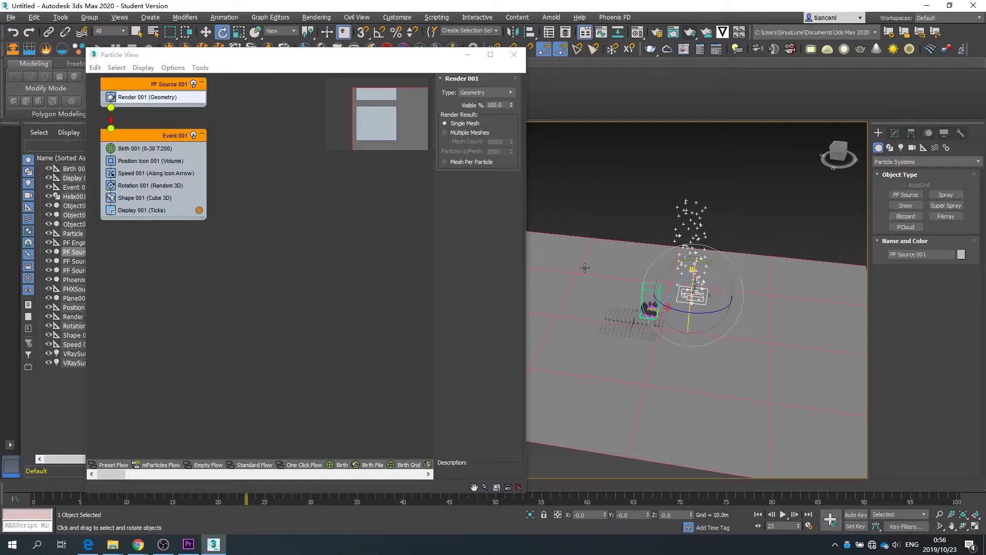
Set the Birth operator's particle amount to 3000, trying 2000 first.
{"action": "left_click", "coordinate": [145, 149]}
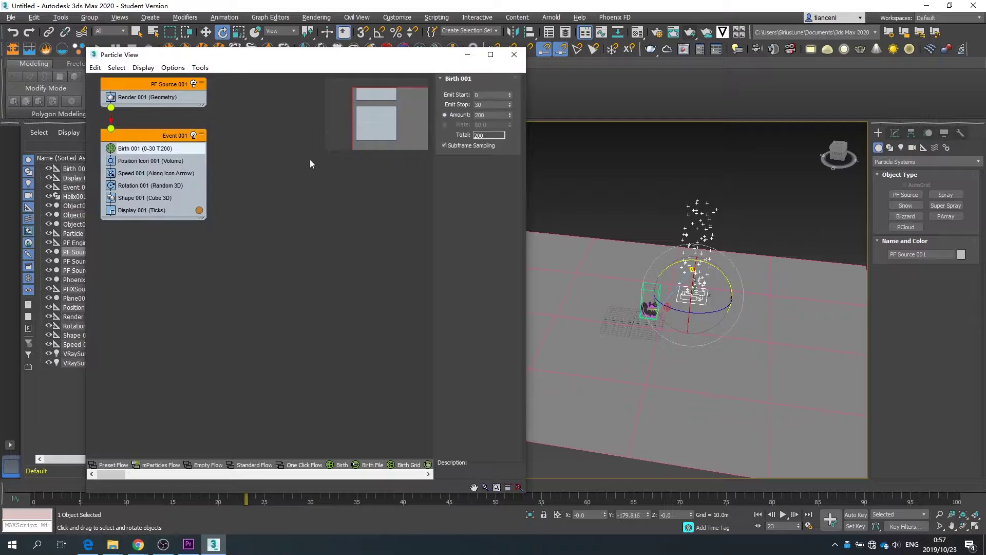
{"action": "double_click", "coordinate": [498, 114]}
{"action": "type", "text": "2000"}
{"action": "key", "text": "Return"}
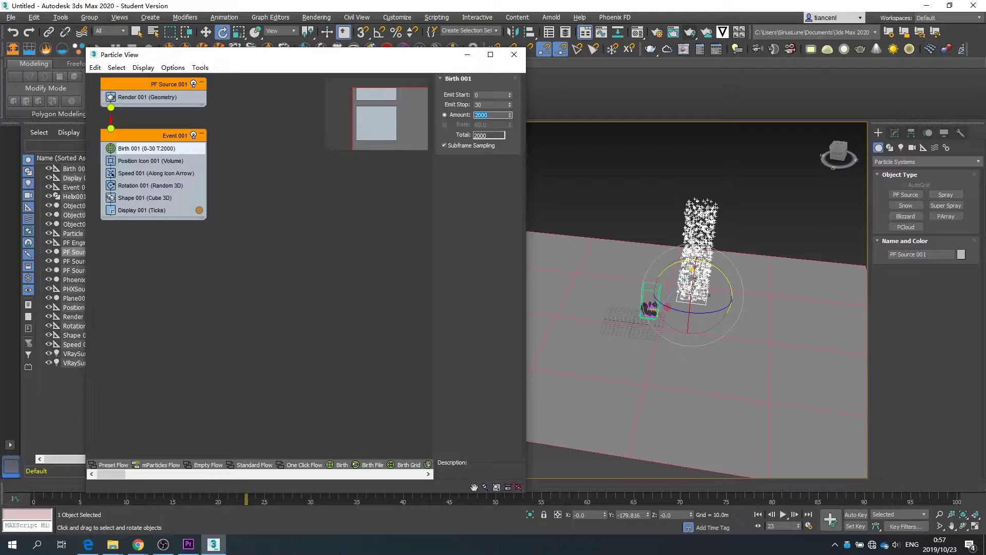
{"action": "type", "text": "3000"}
{"action": "key", "text": "Return"}
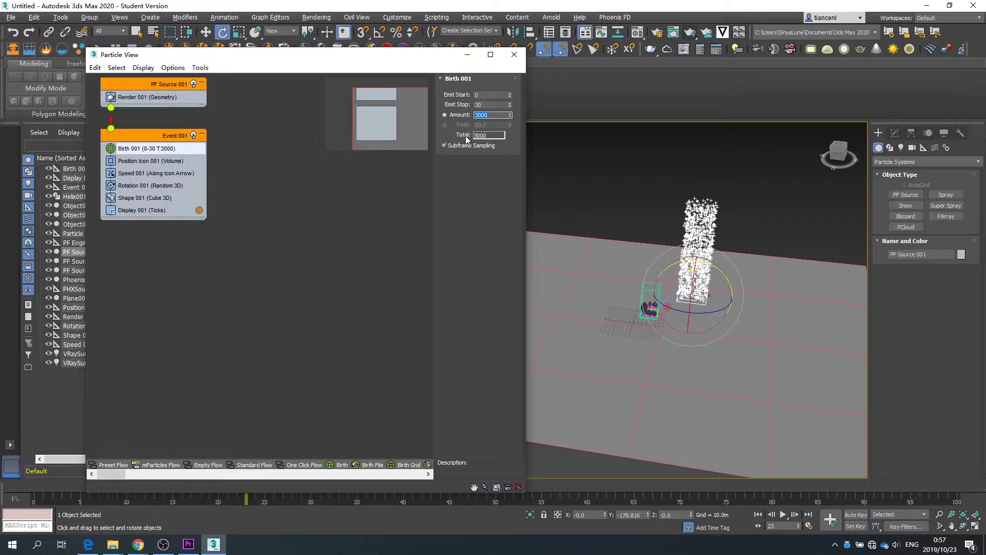
Examine the Position Icon's location options and the Speed operator's settings, and play back the particle animation.
{"action": "left_click", "coordinate": [138, 161]}
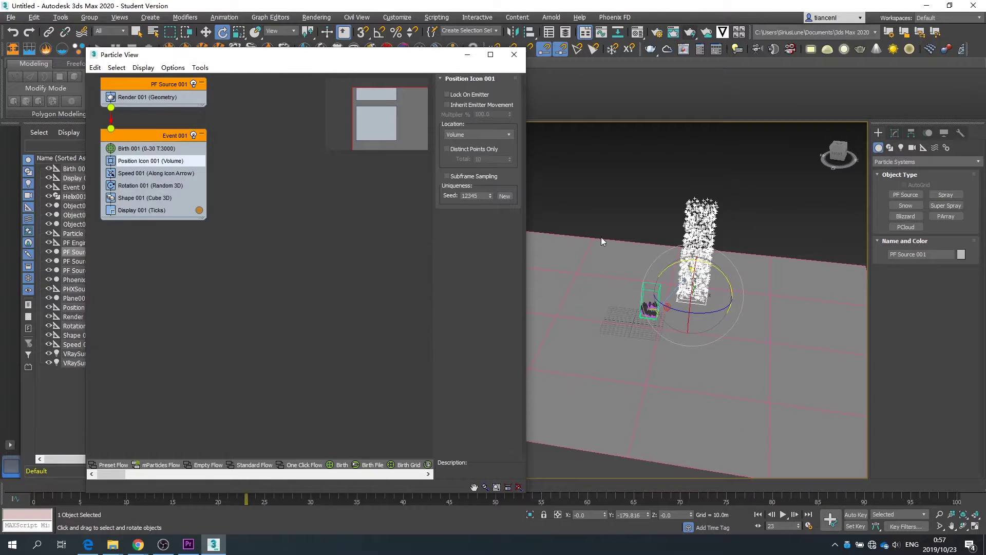
{"action": "scroll", "coordinate": [740, 268], "scroll_direction": "up", "scroll_amount": 2}
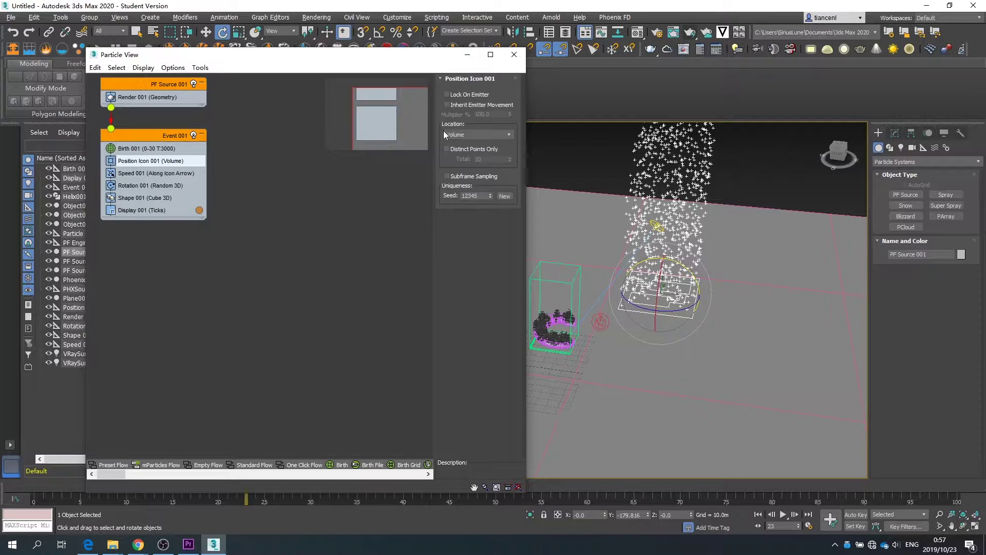
{"action": "left_click", "coordinate": [473, 133]}
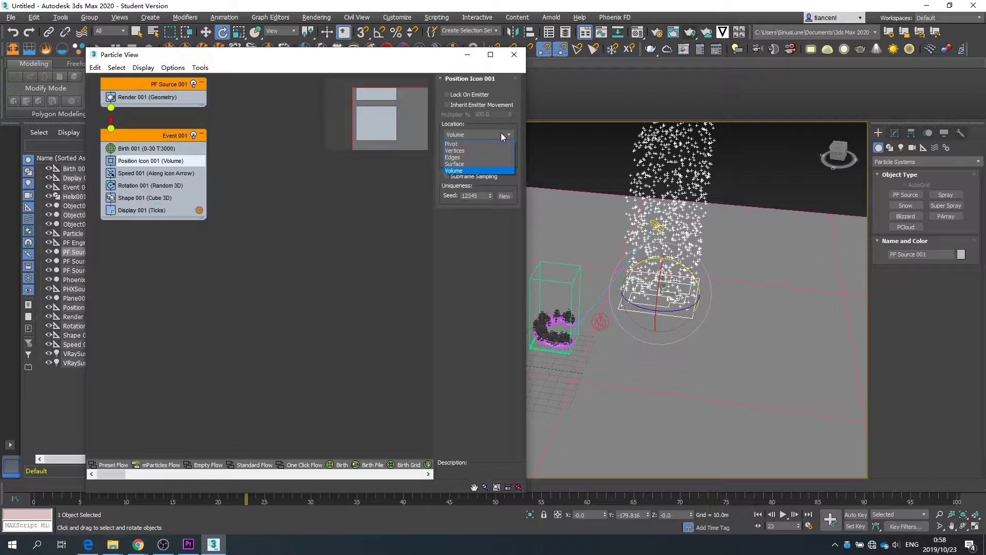
{"action": "left_click", "coordinate": [501, 132]}
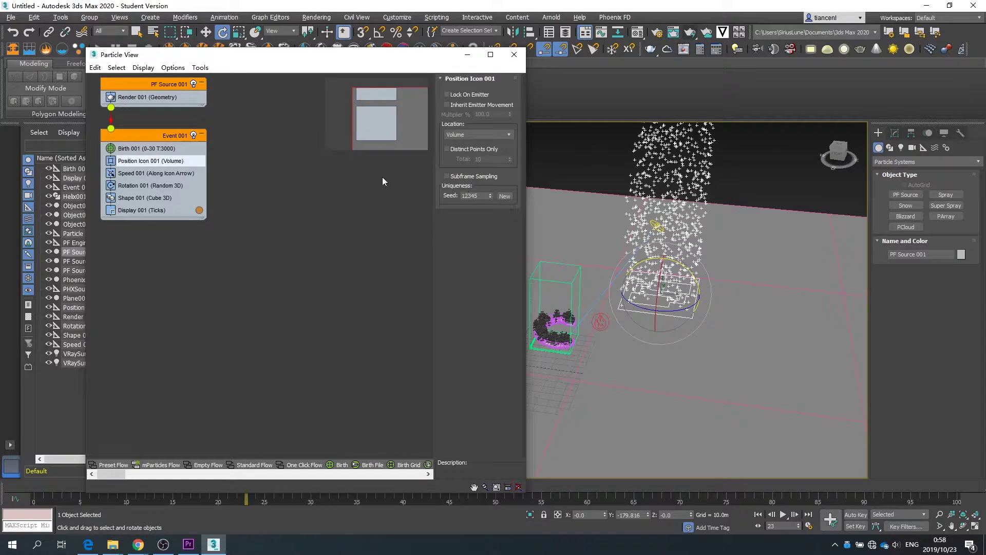
{"action": "left_click", "coordinate": [167, 174]}
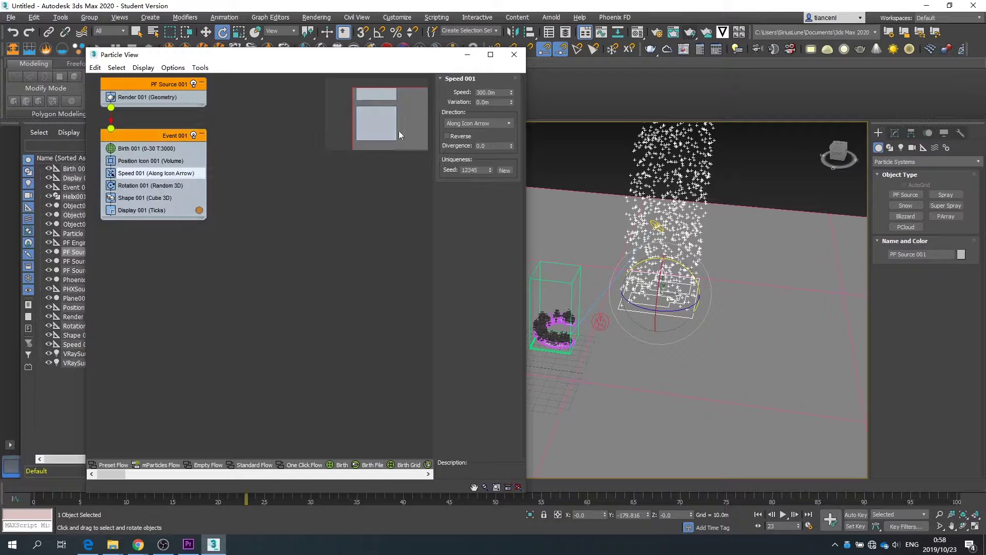
{"action": "left_click", "coordinate": [783, 515]}
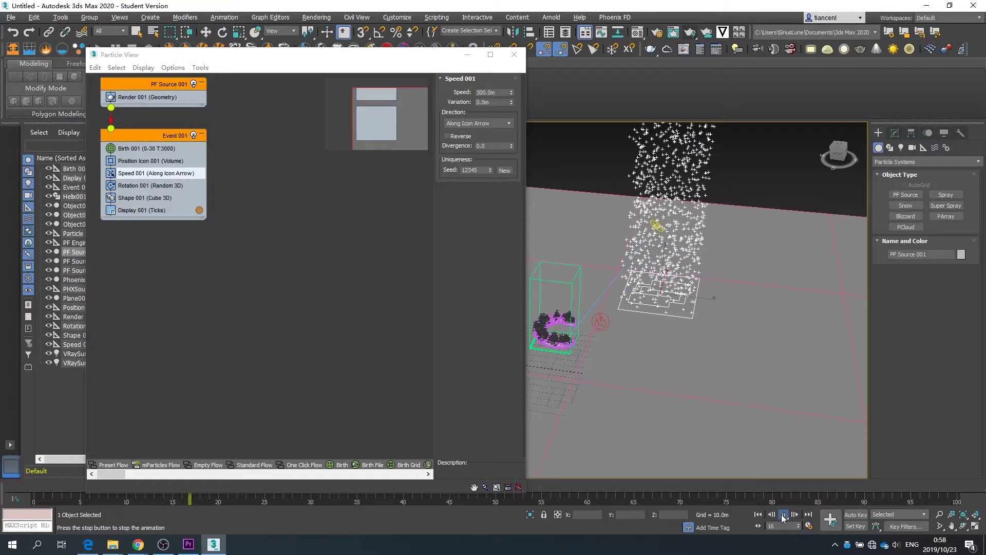
{"action": "left_click", "coordinate": [783, 517]}
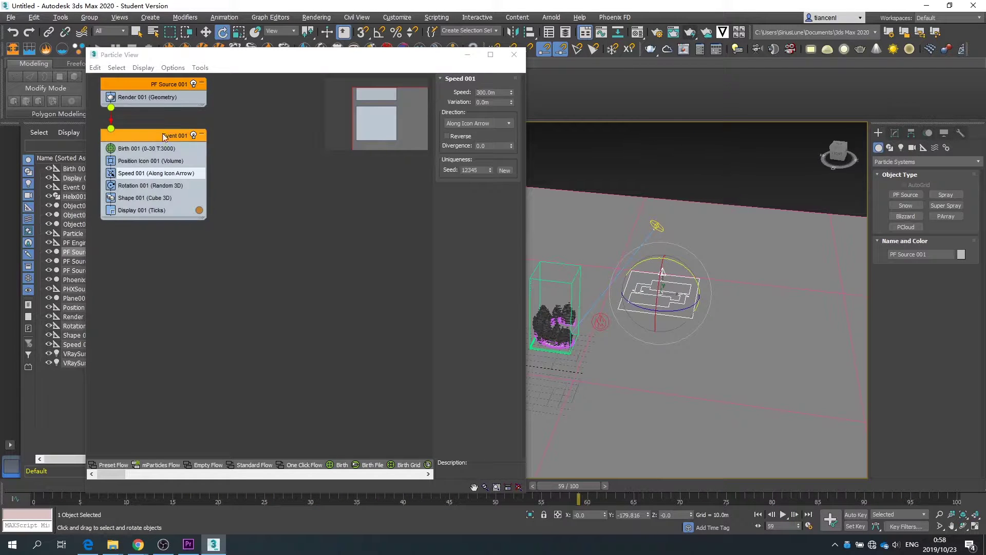
Set the Birth operator's Emit Stop to frame 100.
{"action": "left_click", "coordinate": [147, 149]}
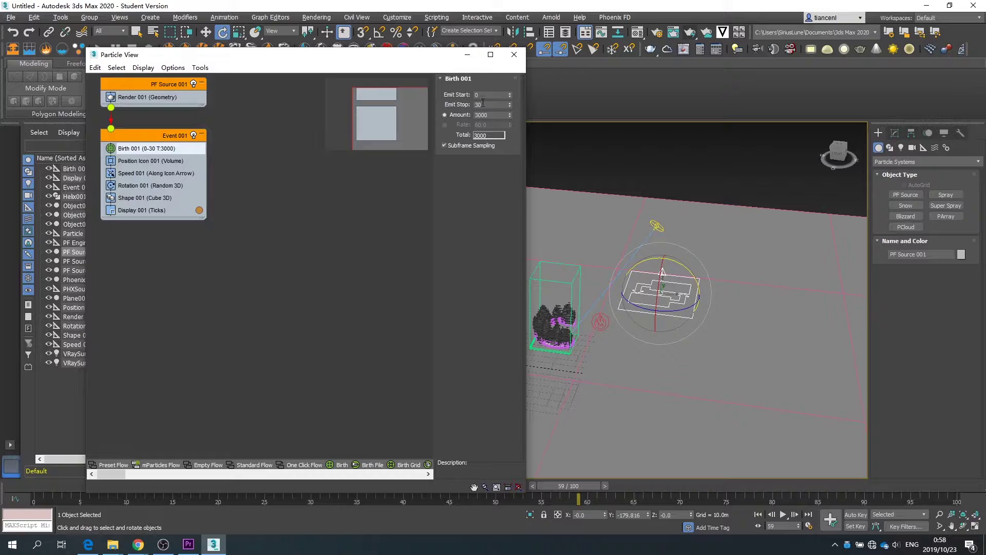
{"action": "left_click", "coordinate": [482, 103]}
{"action": "type", "text": "100"}
{"action": "key", "text": "Return"}
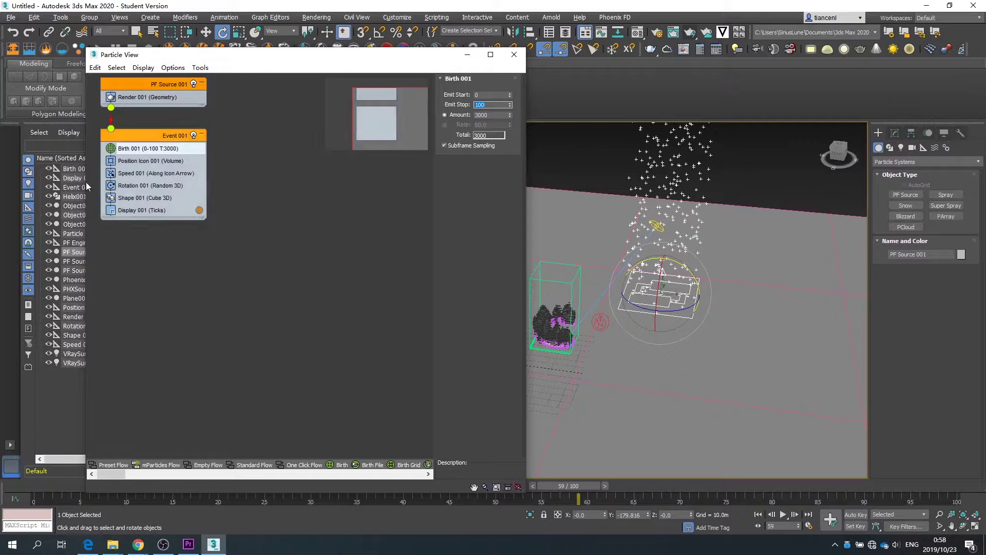
Set the Speed operator's speed to 80 m and play back the particle animation.
{"action": "left_click", "coordinate": [154, 173]}
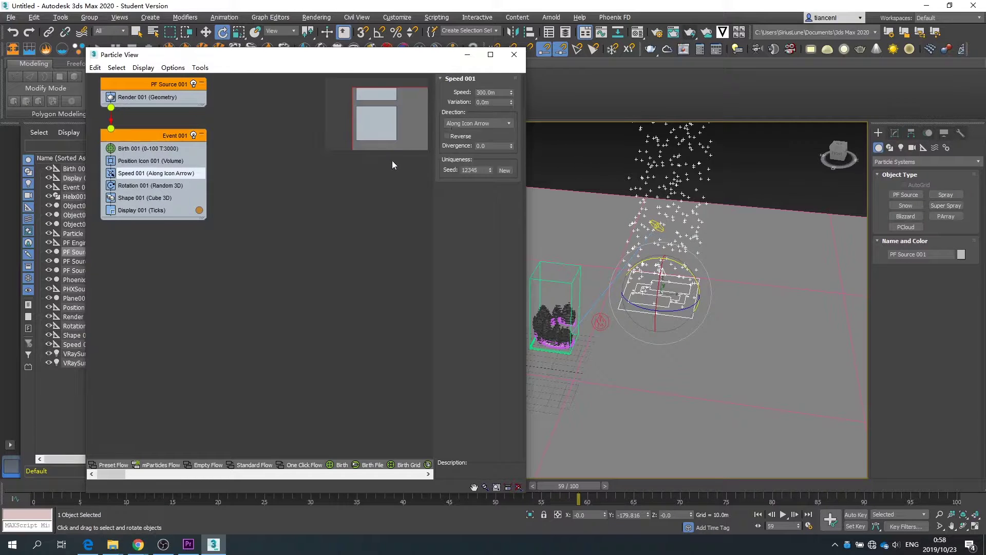
{"action": "double_click", "coordinate": [492, 92]}
{"action": "type", "text": "80"}
{"action": "key", "text": "Return"}
{"action": "left_click", "coordinate": [784, 515]}
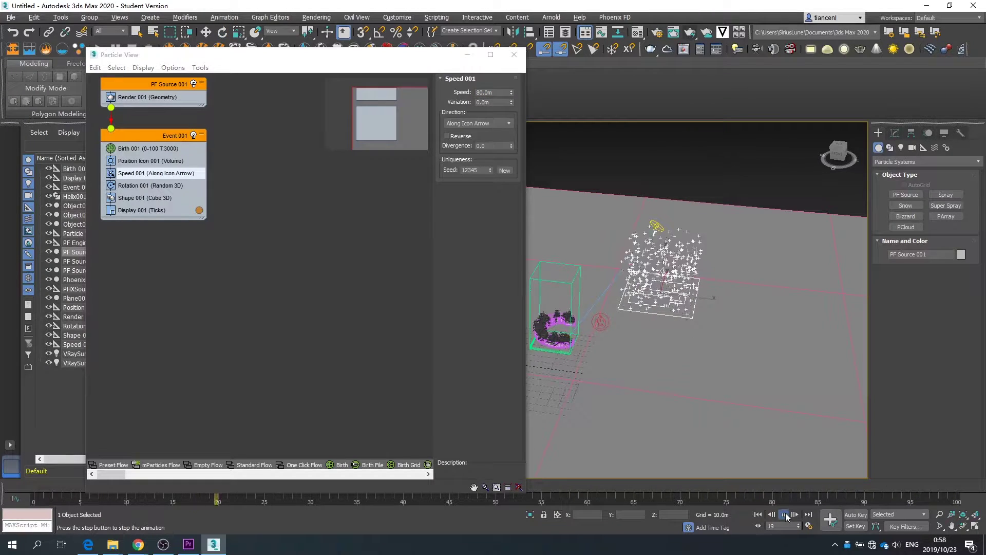
{"action": "left_click", "coordinate": [785, 515]}
{"action": "key", "text": "e"}
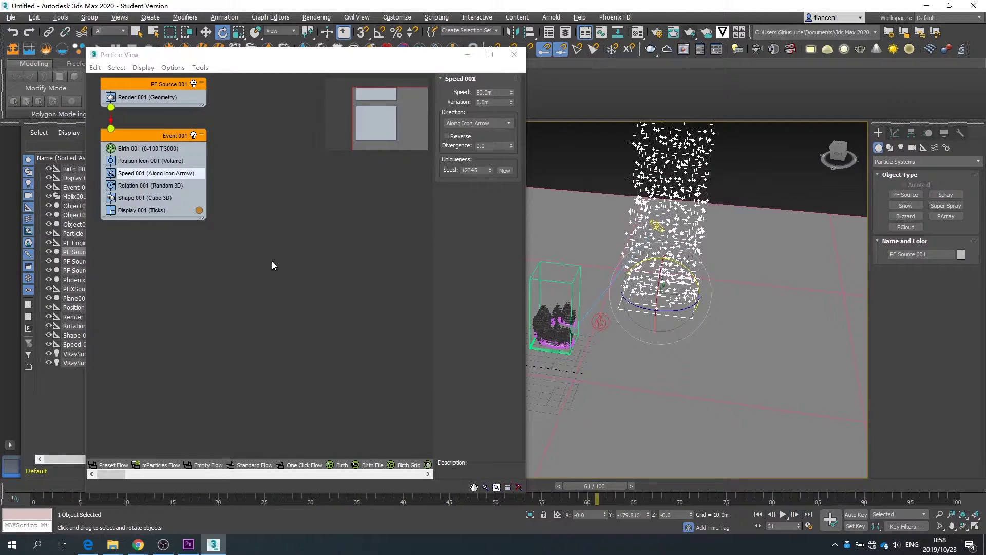
Examine the Rotation operator's orientation matrix options.
{"action": "left_click", "coordinate": [144, 186]}
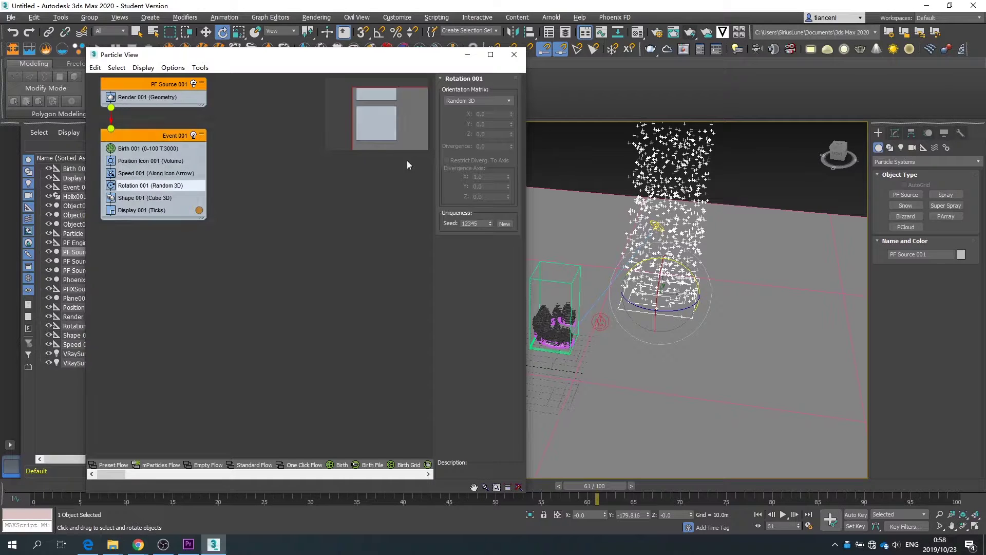
{"action": "left_click", "coordinate": [504, 101]}
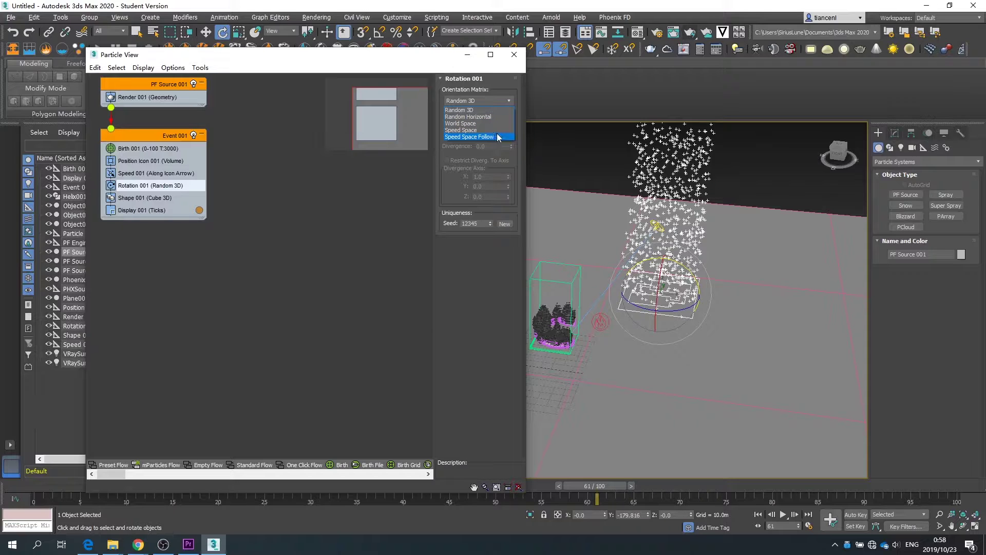
{"action": "left_click", "coordinate": [497, 100]}
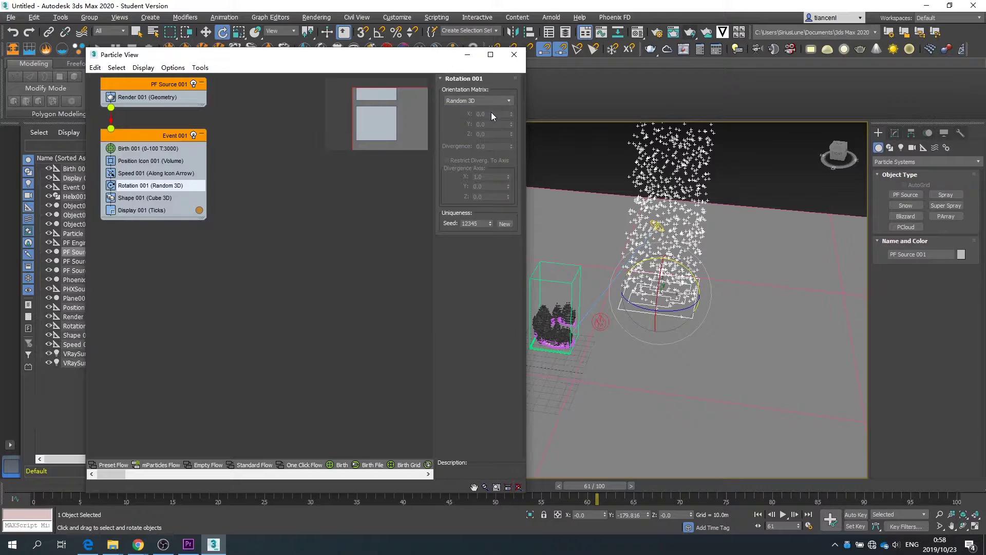
Set the Shape operator's 3D shape to Sphere 20-sides, trying Torus and Tetra first.
{"action": "left_click", "coordinate": [133, 198]}
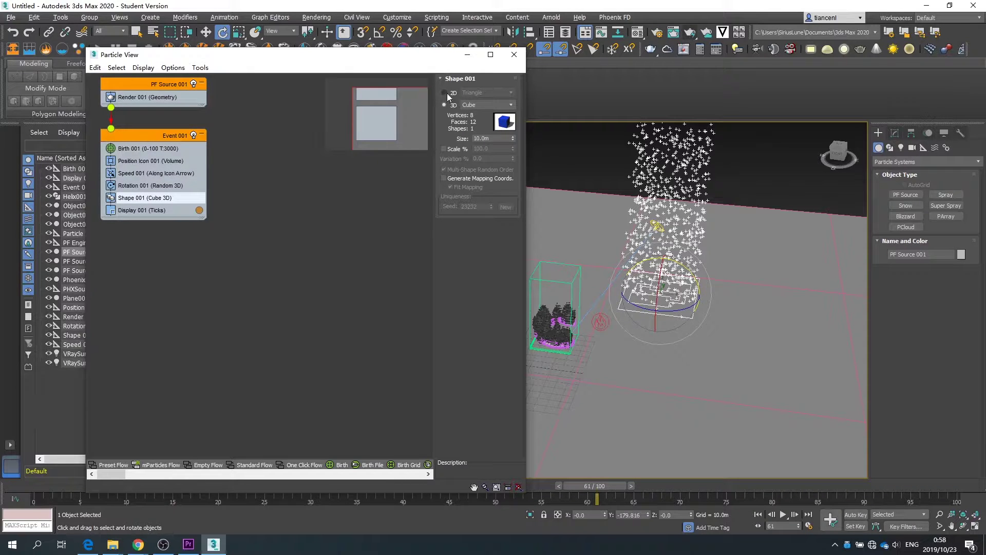
{"action": "left_click", "coordinate": [480, 102]}
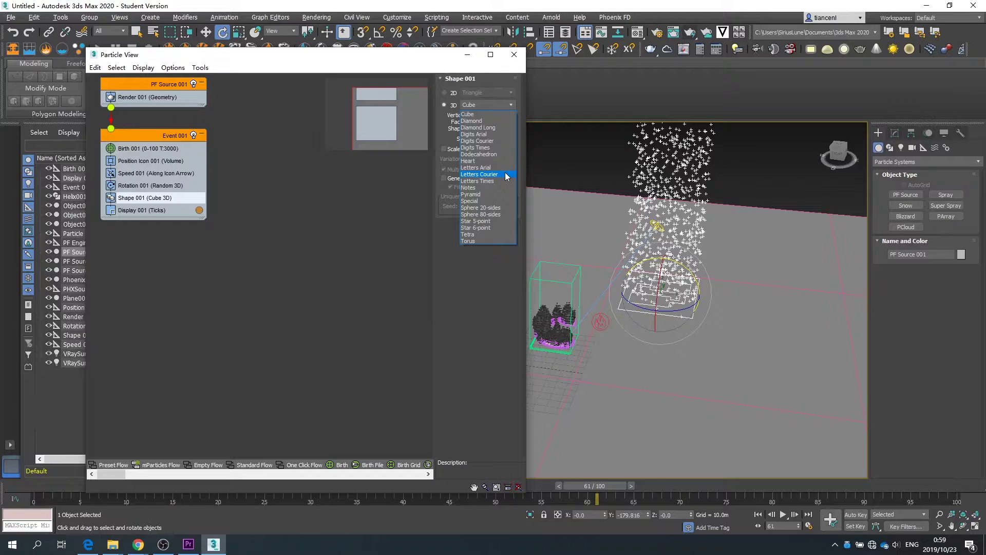
{"action": "left_click", "coordinate": [496, 242]}
{"action": "left_click", "coordinate": [485, 104]}
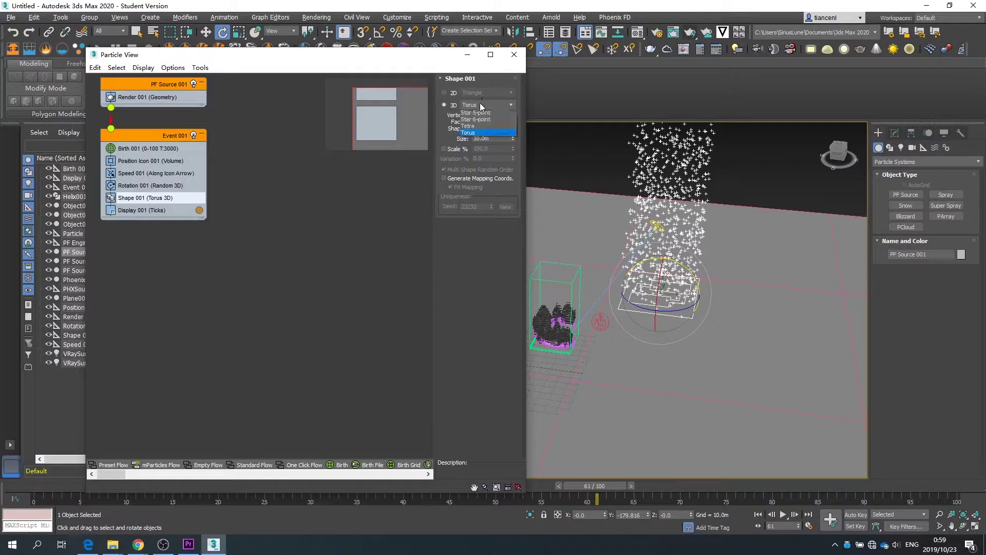
{"action": "left_click", "coordinate": [475, 235]}
{"action": "left_click", "coordinate": [498, 105]}
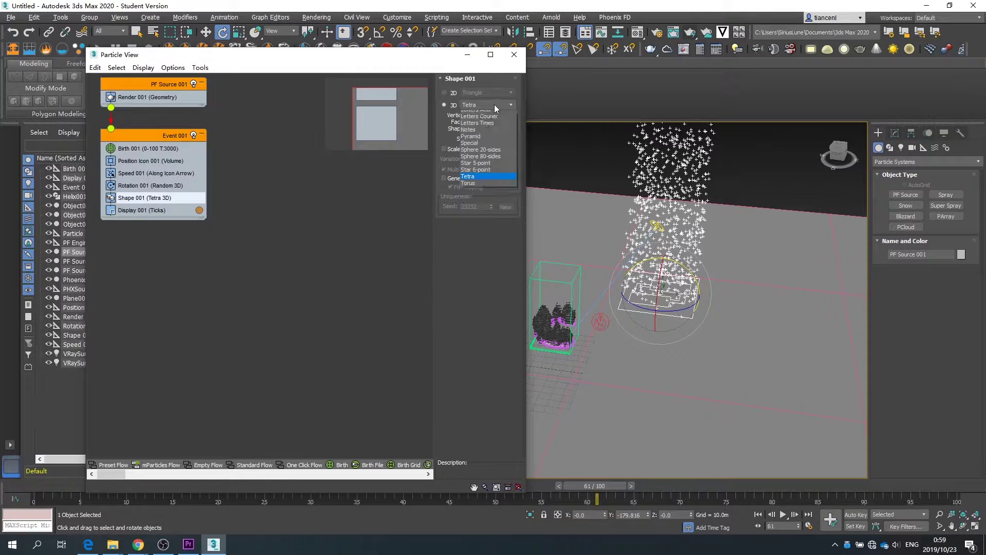
{"action": "left_click", "coordinate": [480, 207]}
Create a standard primitive sphere with a 0.5 m radius on the ground plane beside the particle source.
{"action": "left_click", "coordinate": [887, 162]}
{"action": "left_click", "coordinate": [888, 172]}
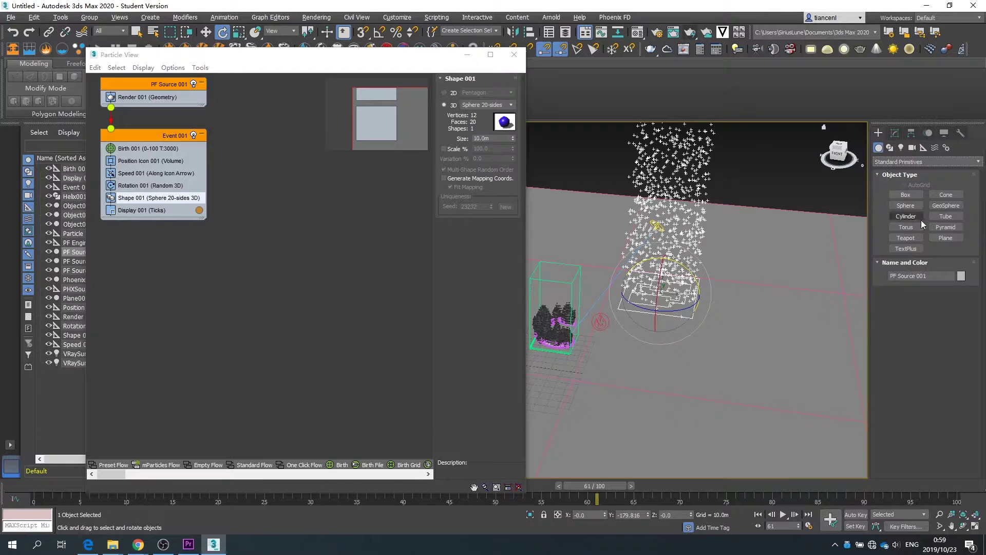
{"action": "left_click", "coordinate": [905, 205]}
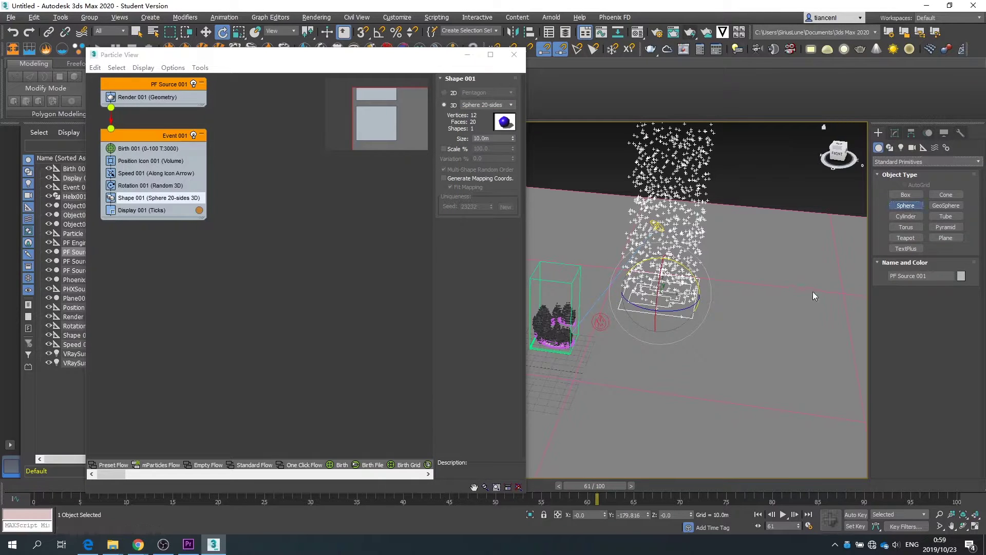
{"action": "middle_click_drag", "start_coordinate": [724, 277], "coordinate": [721, 287], "text": "alt"}
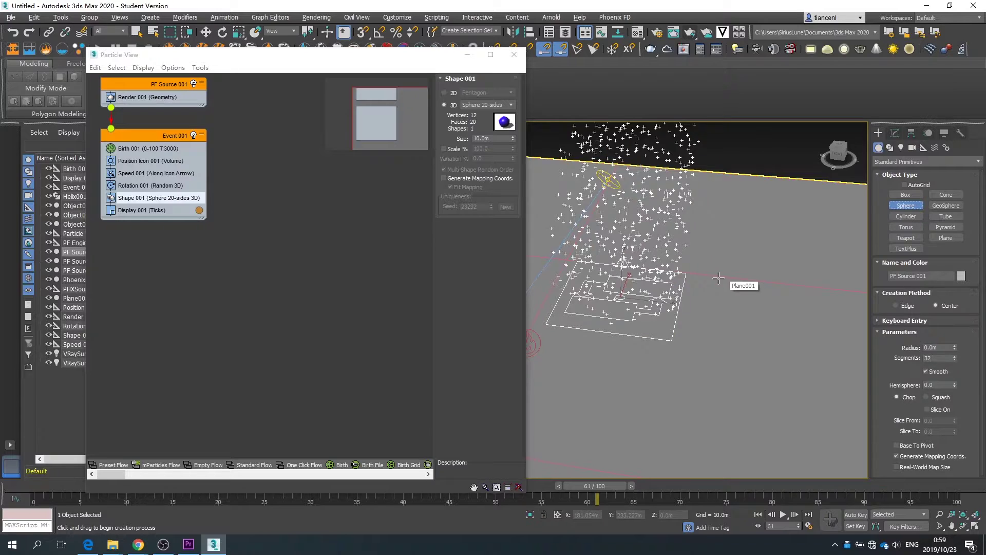
{"action": "left_click_drag", "start_coordinate": [718, 278], "coordinate": [720, 280]}
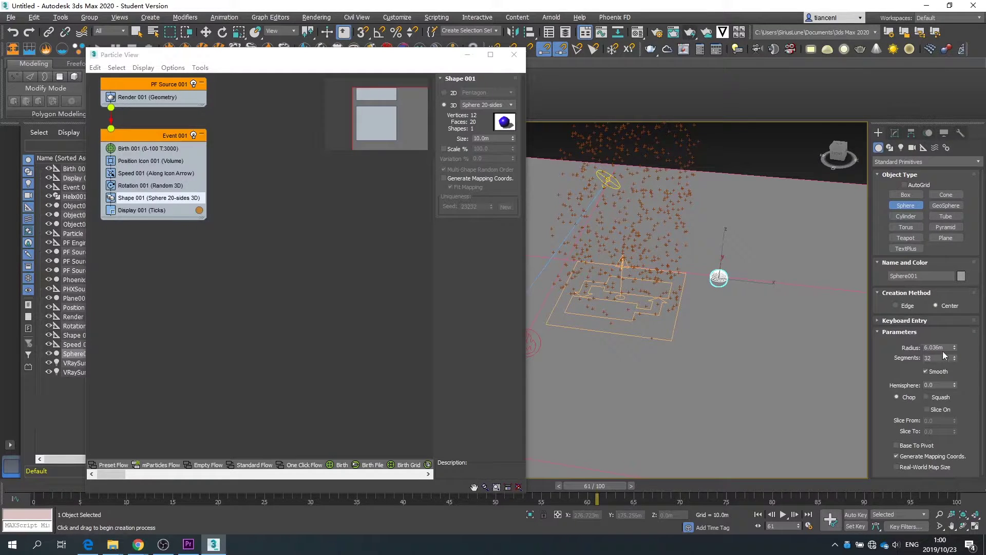
{"action": "scroll", "coordinate": [711, 273], "scroll_direction": "up", "scroll_amount": 5}
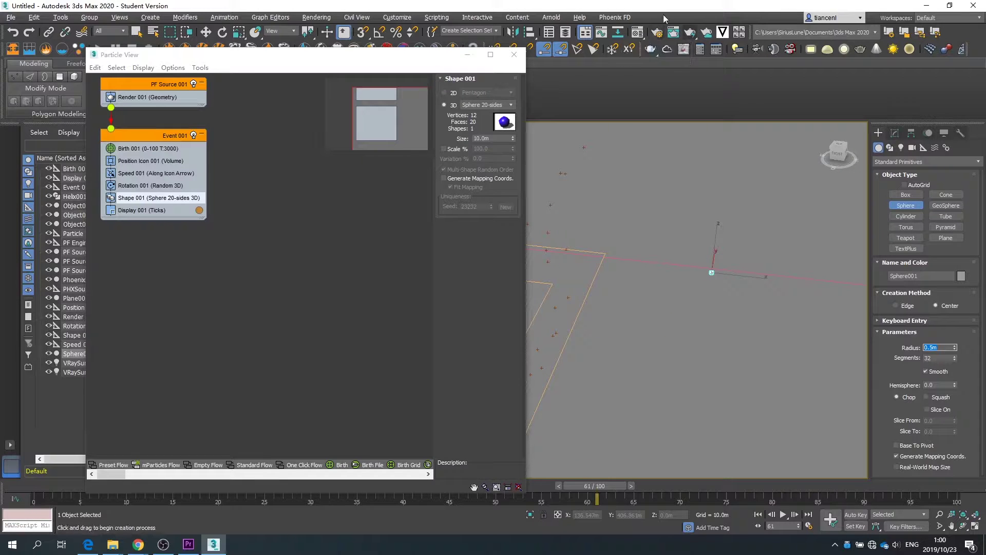
Open the material editor, browse the diffuse map types without choosing one, and switch to the Slate Material Editor.
{"action": "left_click", "coordinate": [637, 32]}
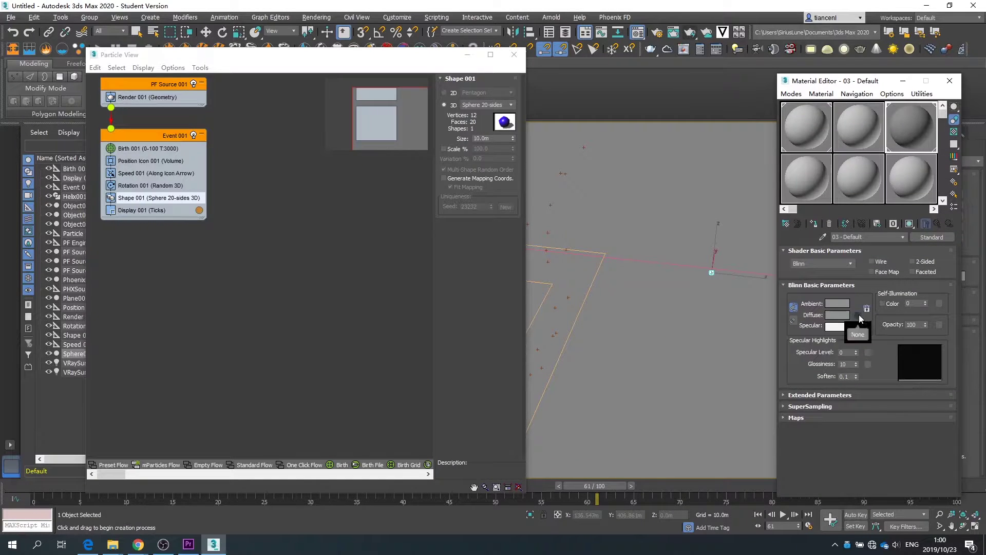
{"action": "left_click", "coordinate": [858, 315]}
{"action": "scroll", "coordinate": [429, 218], "scroll_direction": "down", "scroll_amount": 5}
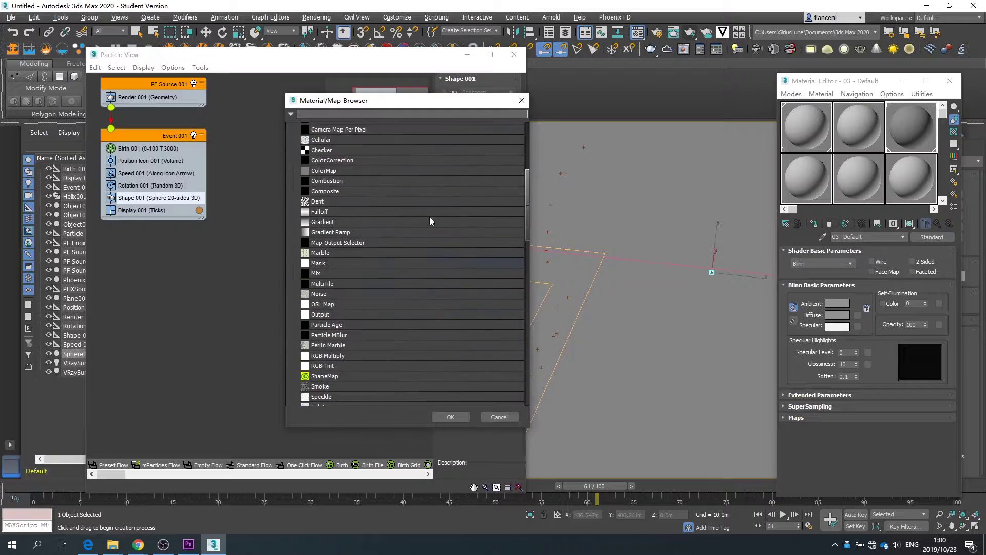
{"action": "left_click", "coordinate": [521, 100]}
{"action": "left_click", "coordinate": [859, 133]}
{"action": "left_click", "coordinate": [865, 167]}
{"action": "left_click", "coordinate": [817, 181]}
{"action": "left_click", "coordinate": [792, 95]}
{"action": "left_click", "coordinate": [813, 117]}
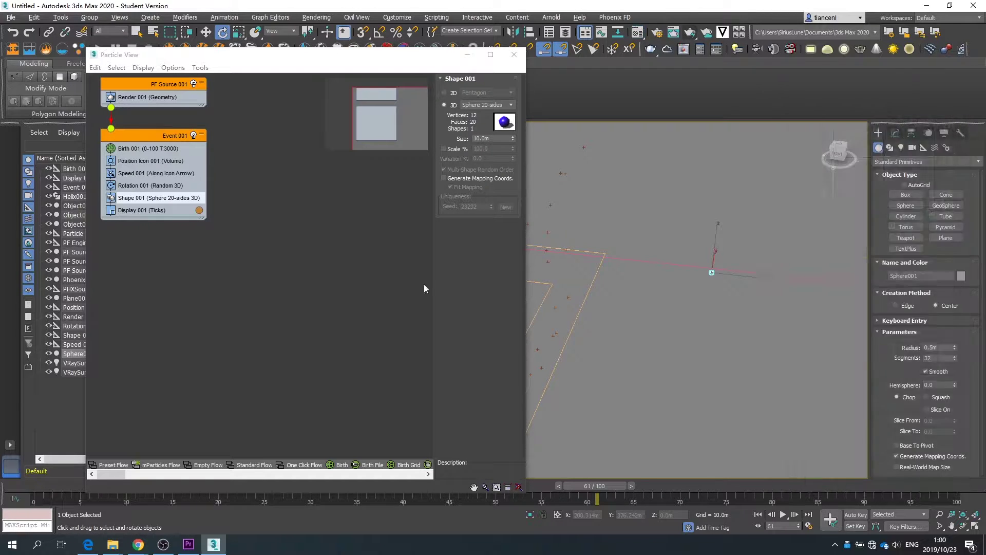
Add a VRayMtl to the Slate material view, open its parameters and adjust its colours.
{"action": "scroll", "coordinate": [606, 339], "scroll_direction": "down", "scroll_amount": 8}
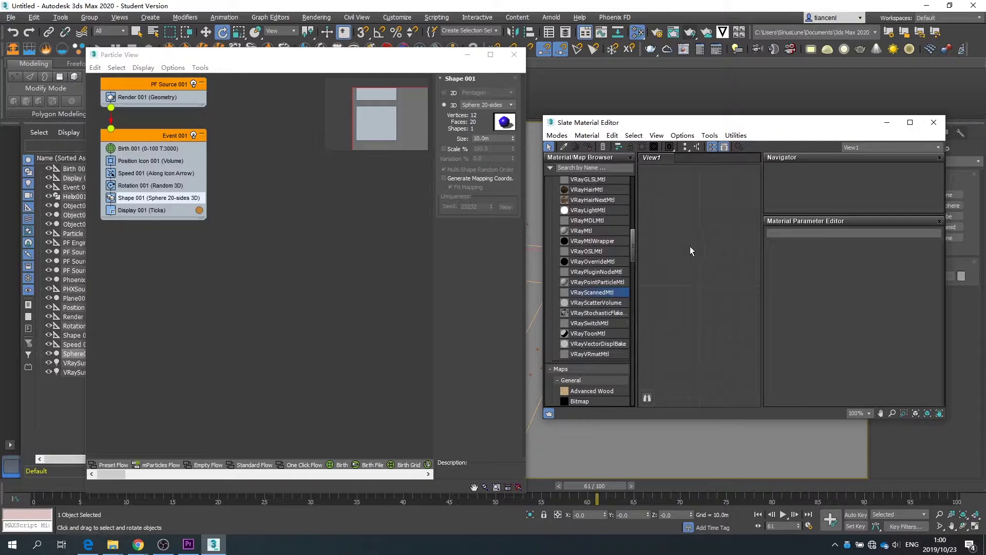
{"action": "left_click_drag", "start_coordinate": [589, 232], "coordinate": [669, 215]}
{"action": "double_click", "coordinate": [679, 258]}
{"action": "double_click", "coordinate": [670, 215]}
{"action": "left_click", "coordinate": [830, 287]}
{"action": "left_click_drag", "start_coordinate": [295, 68], "coordinate": [294, 146]}
{"action": "left_click", "coordinate": [383, 157]}
{"action": "left_click", "coordinate": [821, 362]}
{"action": "left_click", "coordinate": [383, 157]}
{"action": "left_click_drag", "start_coordinate": [295, 67], "coordinate": [301, 107]}
{"action": "left_click", "coordinate": [828, 361]}
{"action": "left_click", "coordinate": [382, 157]}
Close Particle View, assign the new VRayMtl to the small sphere and close the Slate Material Editor.
{"action": "left_click", "coordinate": [514, 55]}
{"action": "left_click_drag", "start_coordinate": [611, 123], "coordinate": [805, 106]}
{"action": "scroll", "coordinate": [724, 277], "scroll_direction": "up", "scroll_amount": 8}
{"action": "left_click_drag", "start_coordinate": [932, 336], "coordinate": [611, 161]}
{"action": "left_click", "coordinate": [206, 32]}
{"action": "scroll", "coordinate": [604, 198], "scroll_direction": "up", "scroll_amount": 4}
{"action": "scroll", "coordinate": [604, 203], "scroll_direction": "down", "scroll_amount": 12}
{"action": "left_click_drag", "start_coordinate": [863, 106], "coordinate": [494, 125]}
{"action": "left_click", "coordinate": [761, 126]}
{"action": "left_click", "coordinate": [318, 227]}
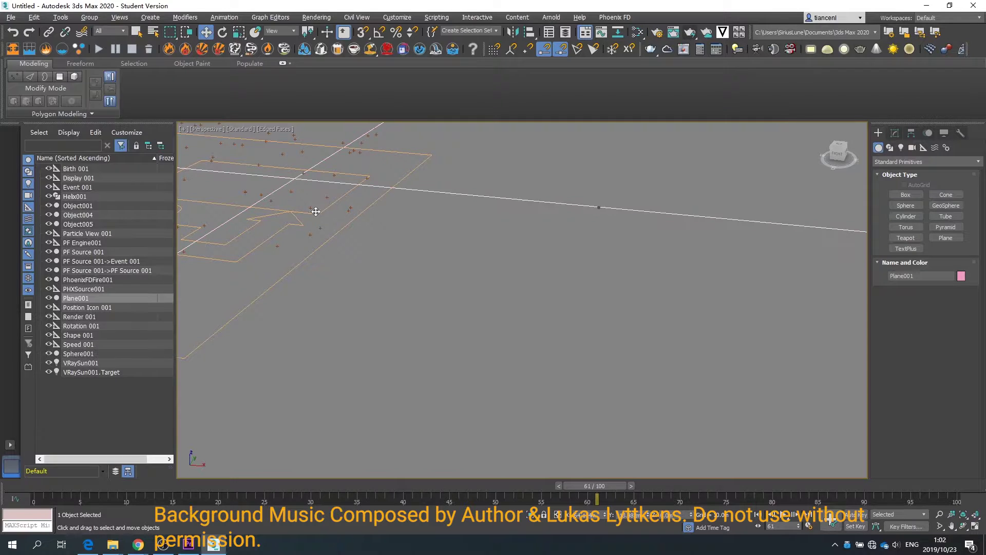
Reopen Particle View for the particle source with the operator depot enlarged, and expand the source's Selection, System Management and Script settings.
{"action": "left_click", "coordinate": [137, 36]}
{"action": "left_click", "coordinate": [315, 251]}
{"action": "left_click", "coordinate": [895, 133]}
{"action": "left_click", "coordinate": [938, 297]}
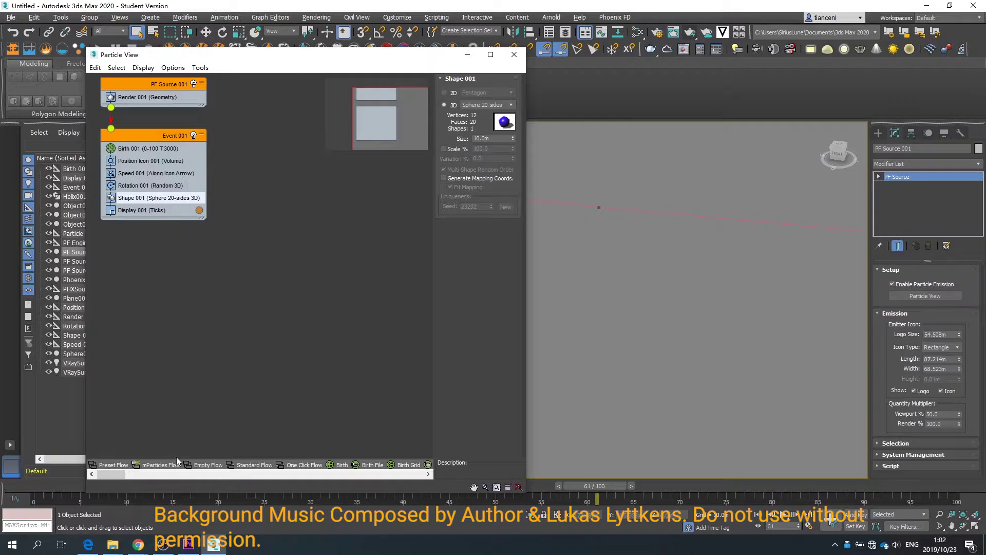
{"action": "left_click_drag", "start_coordinate": [177, 456], "coordinate": [206, 319]}
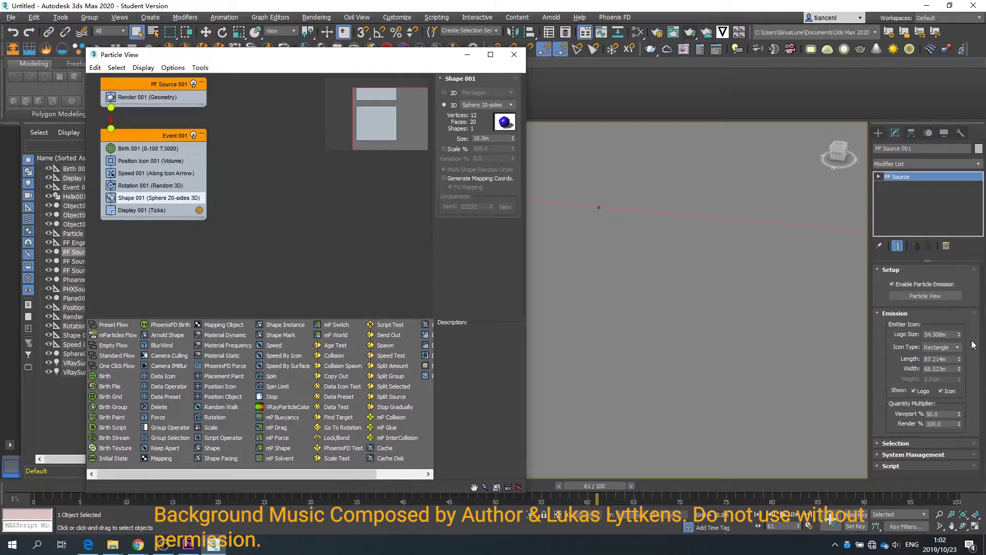
{"action": "left_click", "coordinate": [925, 443]}
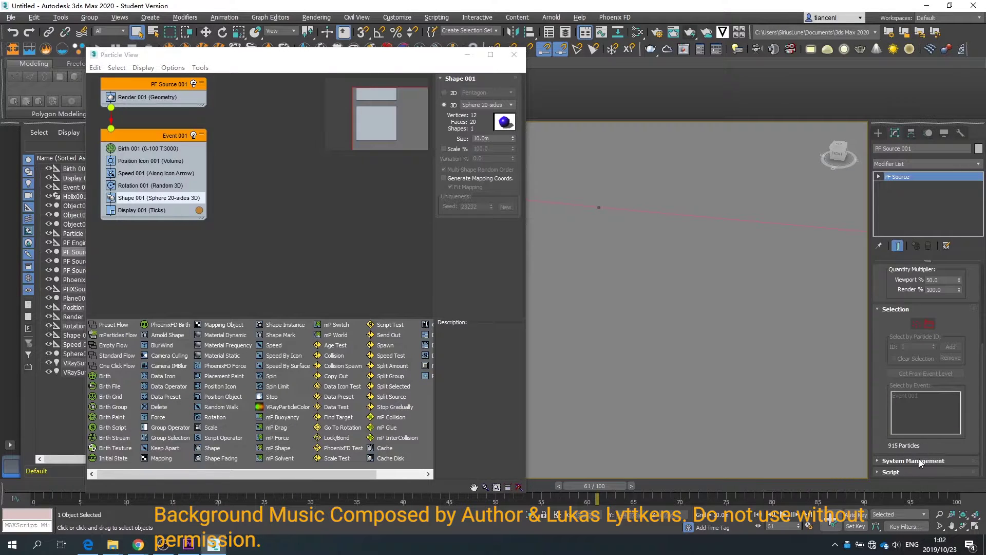
{"action": "left_click", "coordinate": [921, 465]}
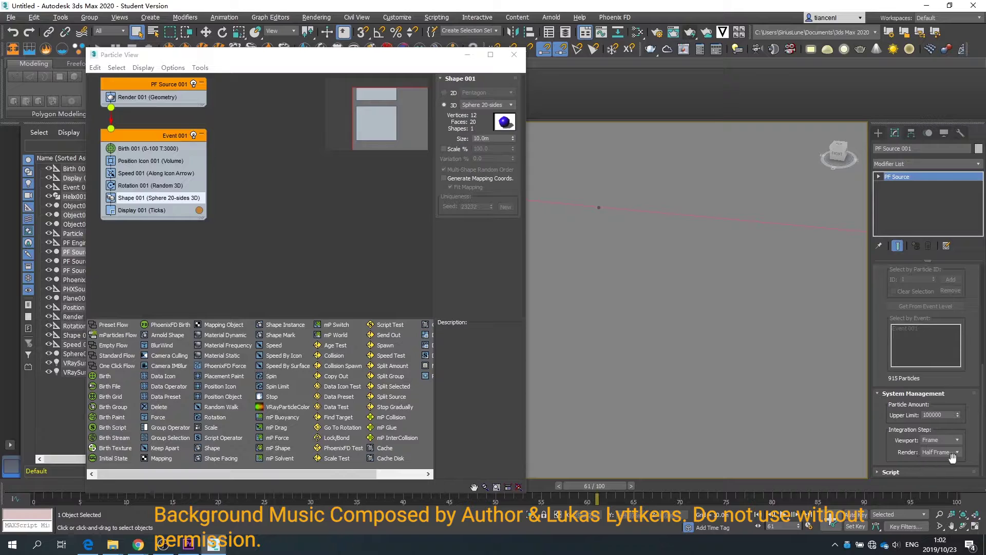
{"action": "left_click", "coordinate": [958, 471]}
Insert a Shape Instance operator into Event 001 with Sphere001 as its particle geometry, and delete the old Shape operator.
{"action": "left_click_drag", "start_coordinate": [285, 324], "coordinate": [171, 198]}
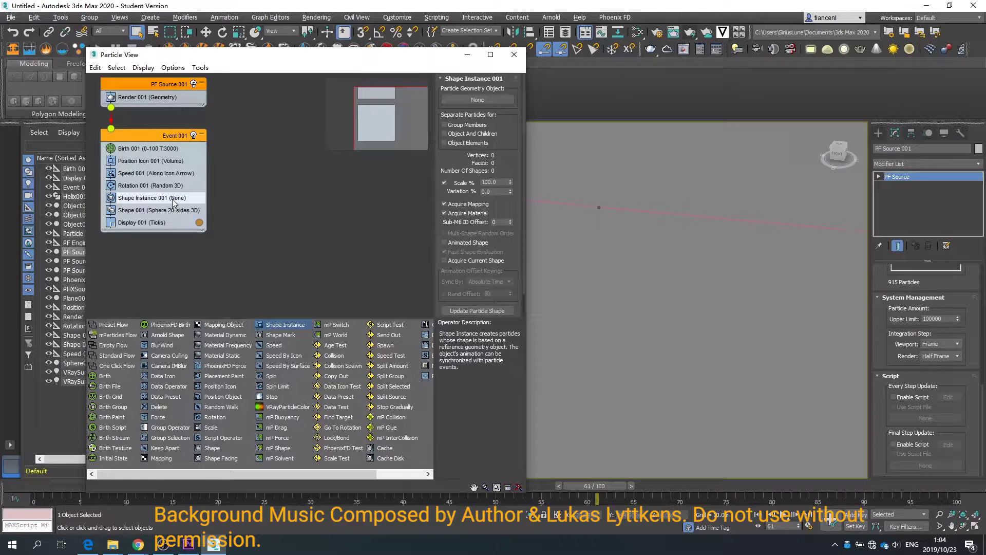
{"action": "left_click", "coordinate": [498, 102]}
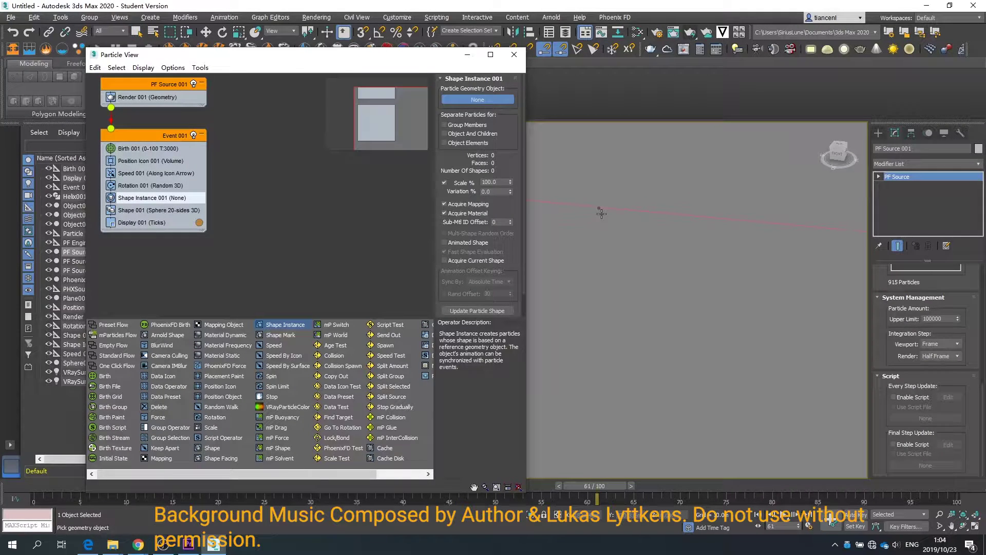
{"action": "left_click", "coordinate": [590, 195]}
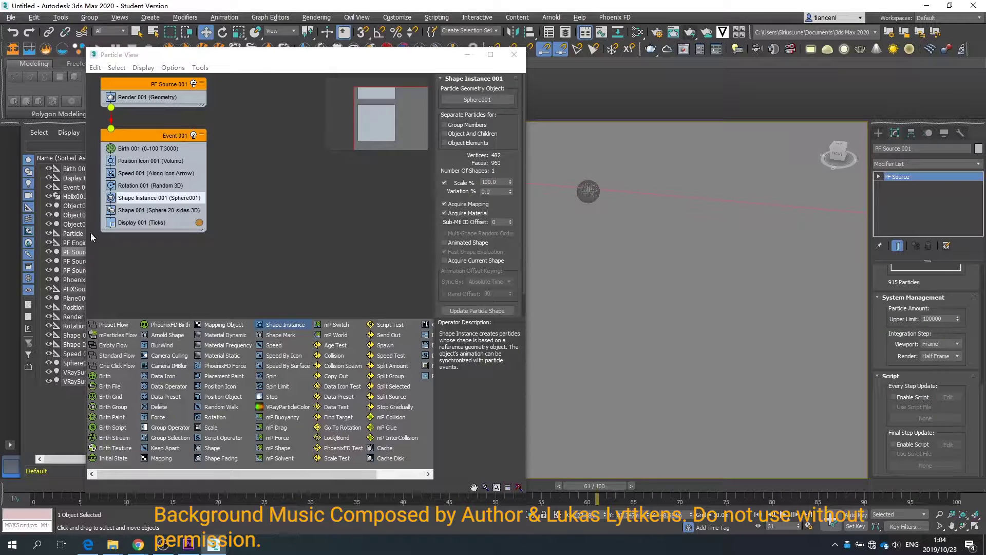
{"action": "left_click", "coordinate": [140, 211]}
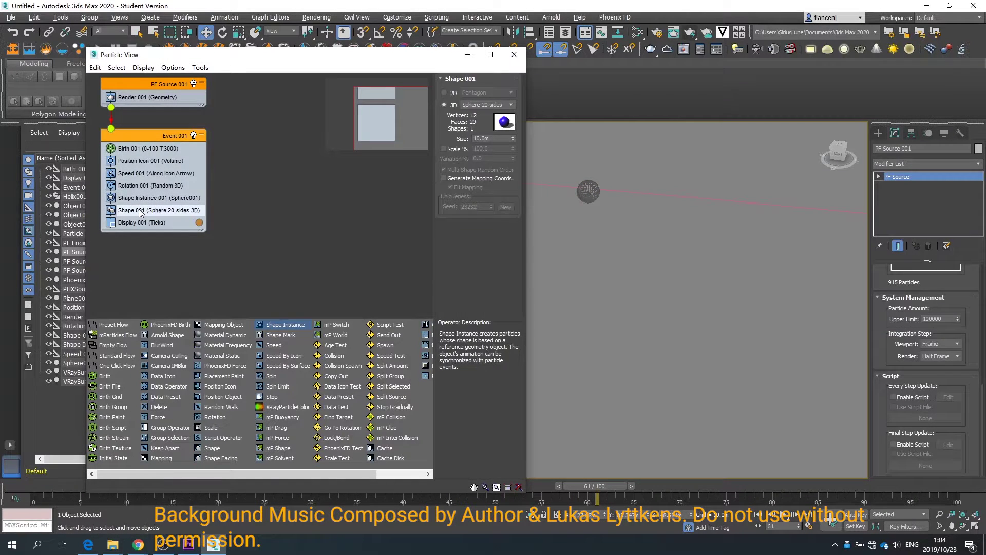
{"action": "right_click", "coordinate": [140, 211]}
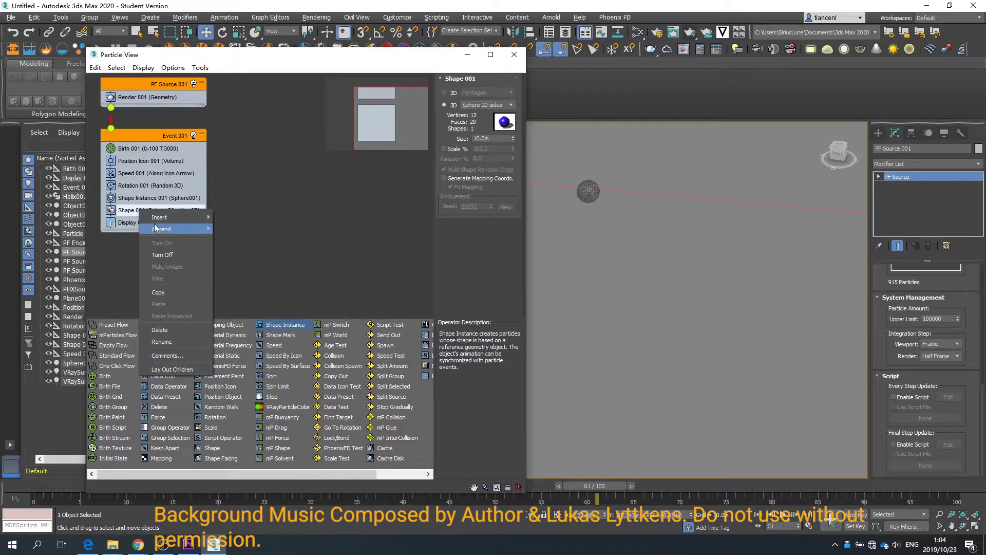
{"action": "left_click", "coordinate": [178, 330]}
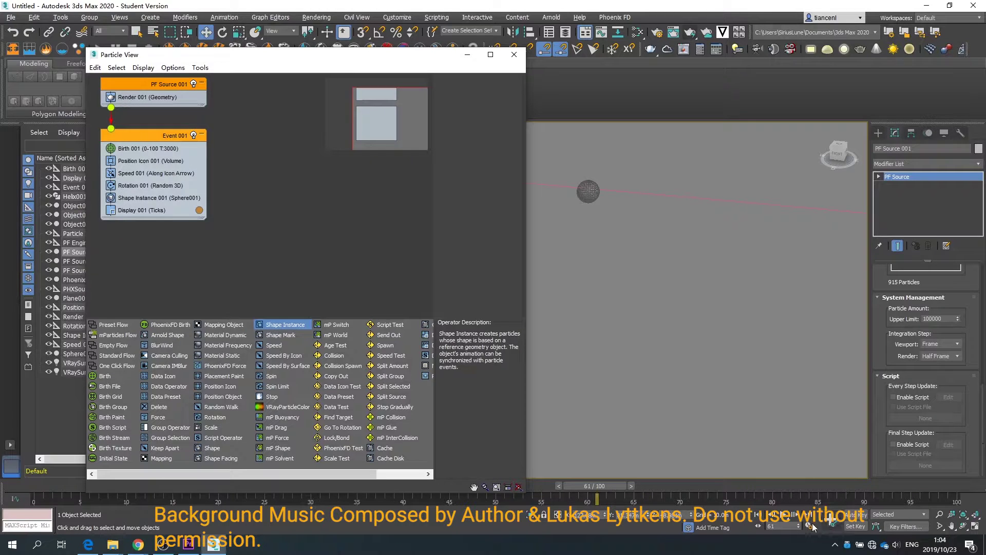
Play back the particle animation and set the Birth operator's amount to 10000.
{"action": "left_click", "coordinate": [785, 514]}
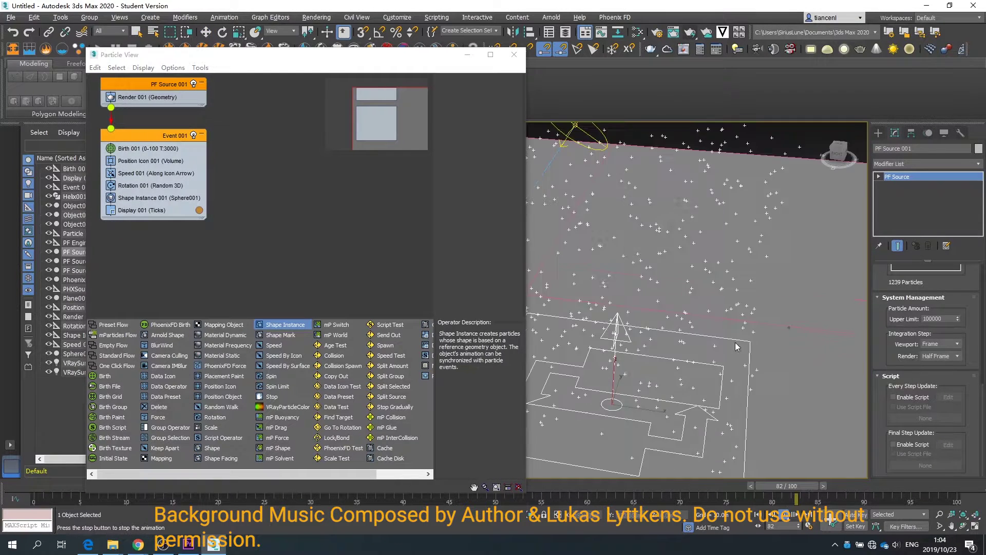
{"action": "scroll", "coordinate": [697, 347], "scroll_direction": "up", "scroll_amount": 5}
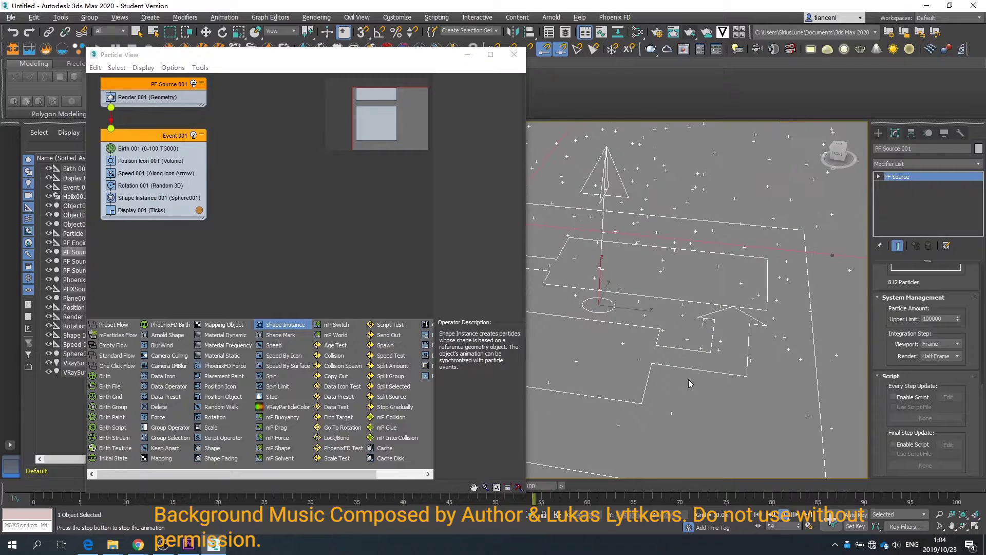
{"action": "left_click", "coordinate": [155, 149]}
{"action": "left_click_drag", "start_coordinate": [492, 115], "coordinate": [437, 115]}
{"action": "type", "text": "10000"}
{"action": "key", "text": "Return"}
{"action": "scroll", "coordinate": [533, 140], "scroll_direction": "down", "scroll_amount": 5}
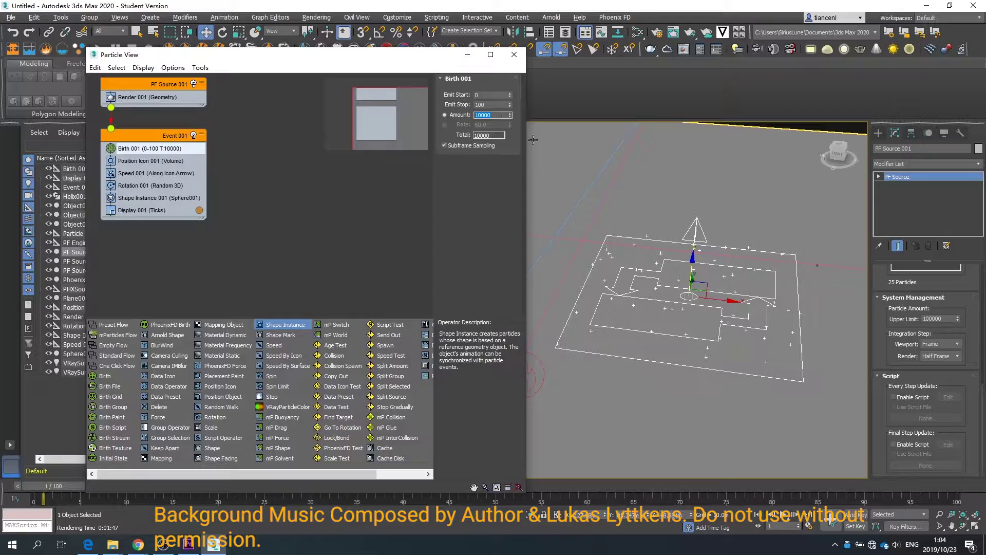
Set the Birth operator's amount to 50000 and play back the particle animation.
{"action": "type", "text": "50000"}
{"action": "key", "text": "Return"}
{"action": "key", "text": "/"}
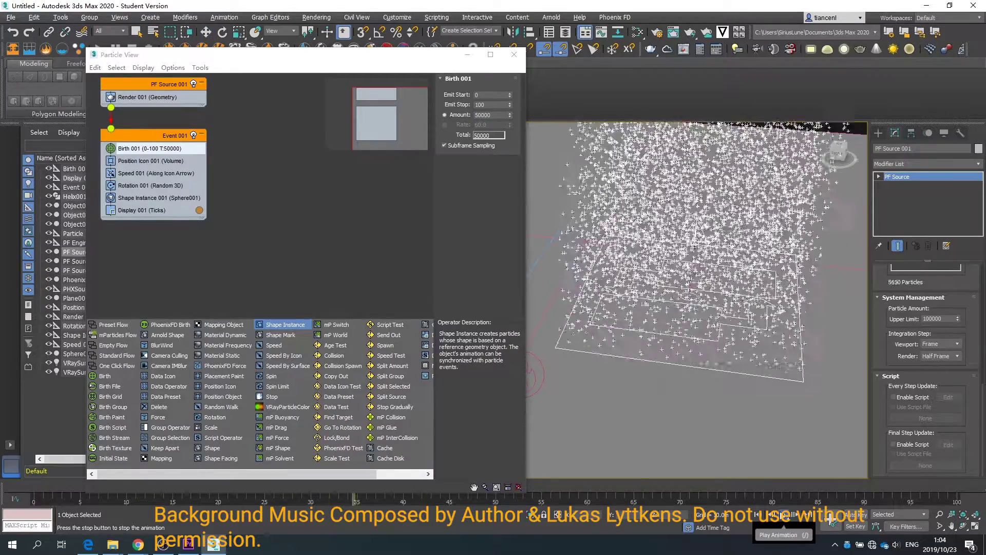
{"action": "left_click", "coordinate": [118, 210]}
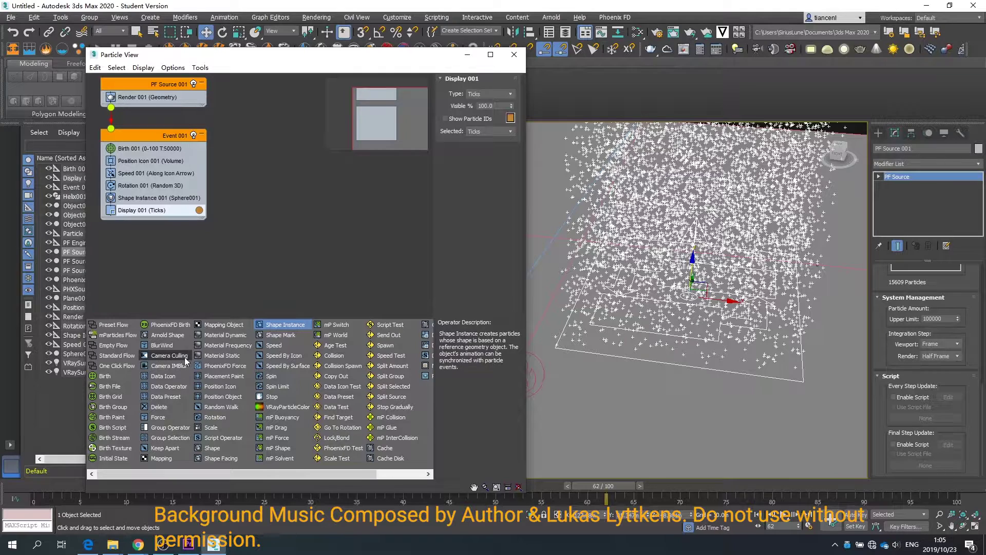
Insert a Force operator above Shape Instance in Event 001 and bring up the Forces space warps for creation.
{"action": "left_click_drag", "start_coordinate": [174, 415], "coordinate": [161, 193]}
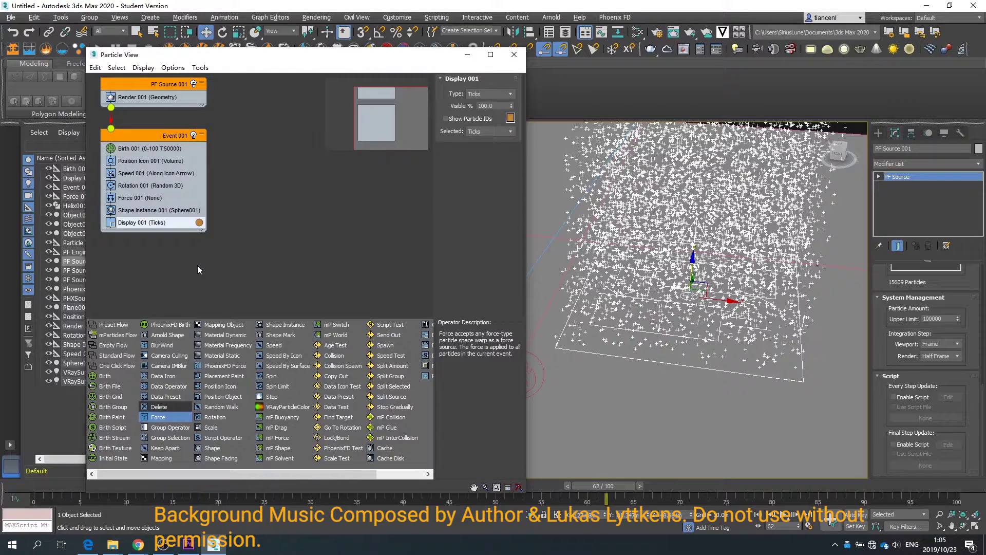
{"action": "left_click", "coordinate": [149, 198]}
{"action": "left_click", "coordinate": [878, 133]}
{"action": "left_click", "coordinate": [934, 148]}
{"action": "scroll", "coordinate": [740, 247], "scroll_direction": "up", "scroll_amount": 2}
{"action": "middle_click_drag", "start_coordinate": [739, 247], "coordinate": [691, 313]}
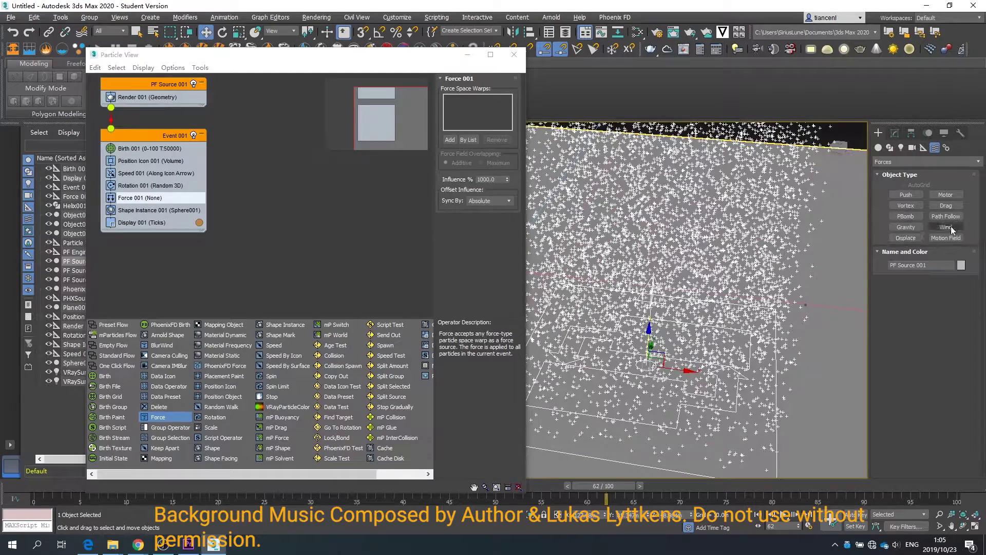
{"action": "left_click", "coordinate": [906, 195]}
{"action": "scroll", "coordinate": [702, 263], "scroll_direction": "down", "scroll_amount": 5}
{"action": "middle_click_drag", "start_coordinate": [702, 263], "coordinate": [706, 282], "text": "alt"}
{"action": "left_click_drag", "start_coordinate": [757, 255], "coordinate": [752, 272]}
{"action": "key", "text": "ctrl+z"}
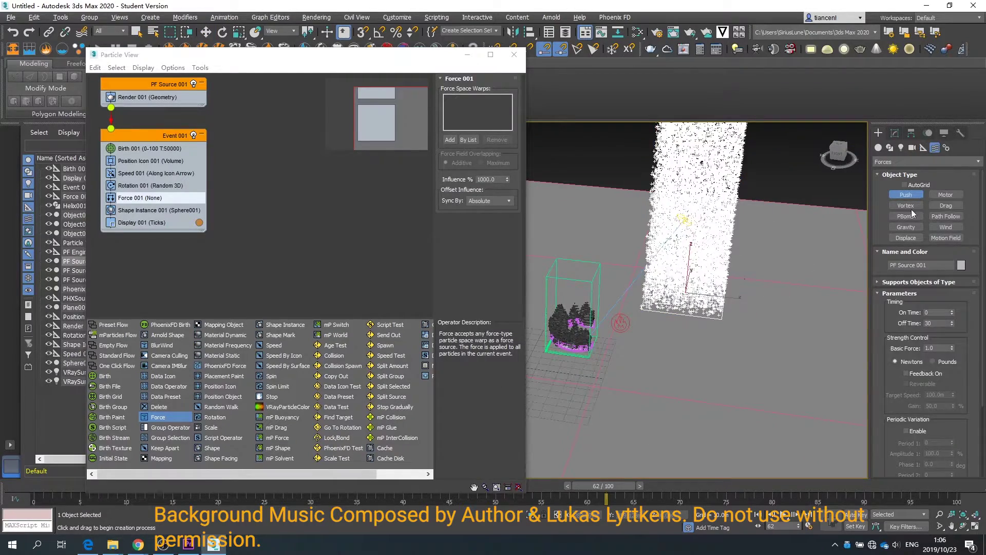
Create a Vortex space warp beside the particle source, add it to the Force operator and play the animation.
{"action": "left_click", "coordinate": [908, 206]}
{"action": "left_click_drag", "start_coordinate": [690, 294], "coordinate": [740, 297]}
{"action": "left_click_drag", "start_coordinate": [942, 351], "coordinate": [909, 353]}
{"action": "left_click", "coordinate": [786, 515]}
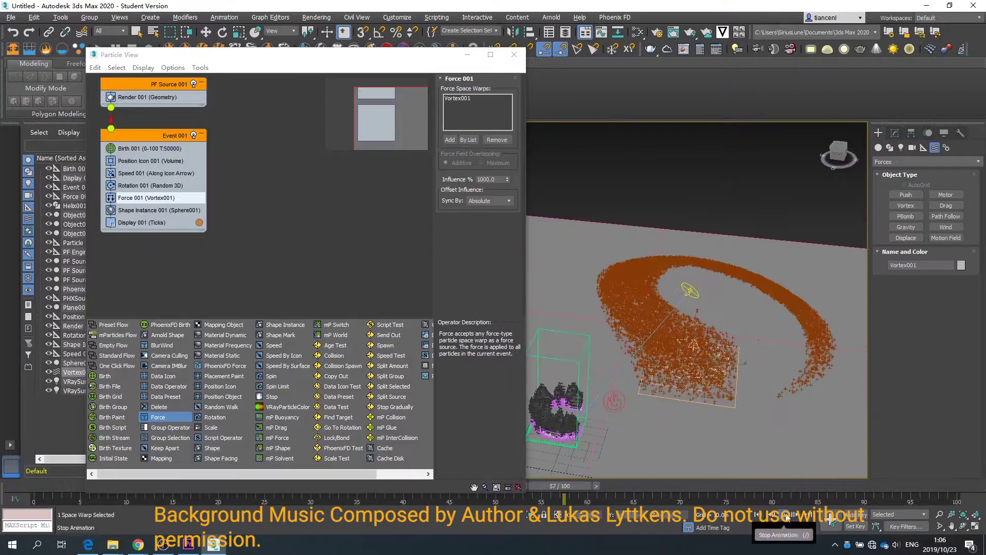
{"action": "left_click", "coordinate": [786, 517]}
Adjust the Vortex's parameters, trying a value of 0.1, and play the animation to compare the particle motion.
{"action": "left_click", "coordinate": [895, 134]}
{"action": "scroll", "coordinate": [931, 319], "scroll_direction": "down", "scroll_amount": 3}
{"action": "scroll", "coordinate": [931, 319], "scroll_direction": "up", "scroll_amount": 3}
{"action": "left_click_drag", "start_coordinate": [955, 348], "coordinate": [886, 347]}
{"action": "left_click", "coordinate": [786, 515]}
{"action": "left_click", "coordinate": [786, 515]}
{"action": "type", "text": "0.1"}
{"action": "left_click", "coordinate": [784, 514]}
{"action": "left_click", "coordinate": [783, 514]}
Look through the remaining Vortex settings and delete the Vortex space warp.
{"action": "scroll", "coordinate": [942, 401], "scroll_direction": "down", "scroll_amount": 1}
{"action": "left_click_drag", "start_coordinate": [982, 411], "coordinate": [981, 449]}
{"action": "scroll", "coordinate": [970, 452], "scroll_direction": "up", "scroll_amount": 3}
{"action": "key", "text": "Delete"}
{"action": "scroll", "coordinate": [719, 328], "scroll_direction": "down", "scroll_amount": 6}
Test a Motor space warp at the particle source through the Force operator, adjusting its settings and playing the animation.
{"action": "left_click", "coordinate": [878, 133]}
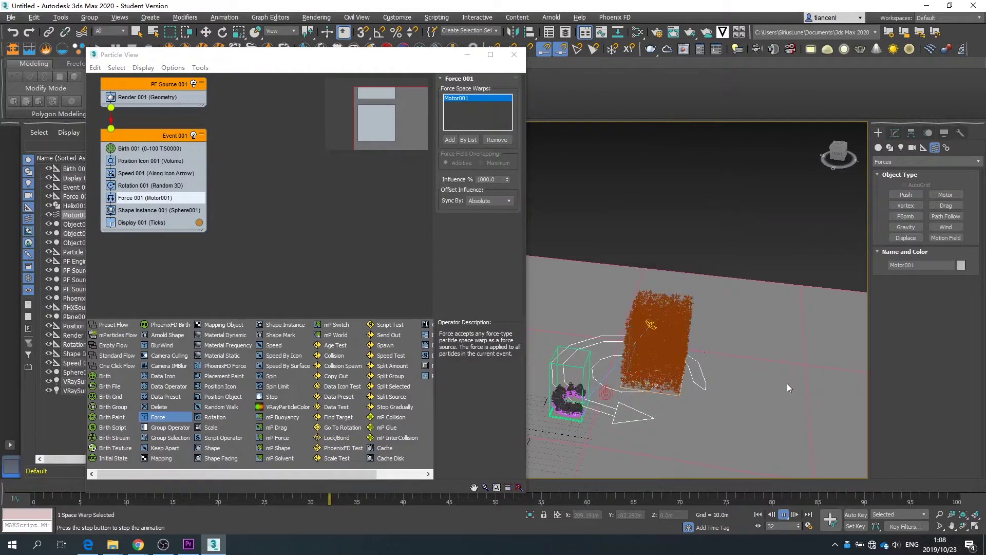
{"action": "left_click", "coordinate": [206, 32]}
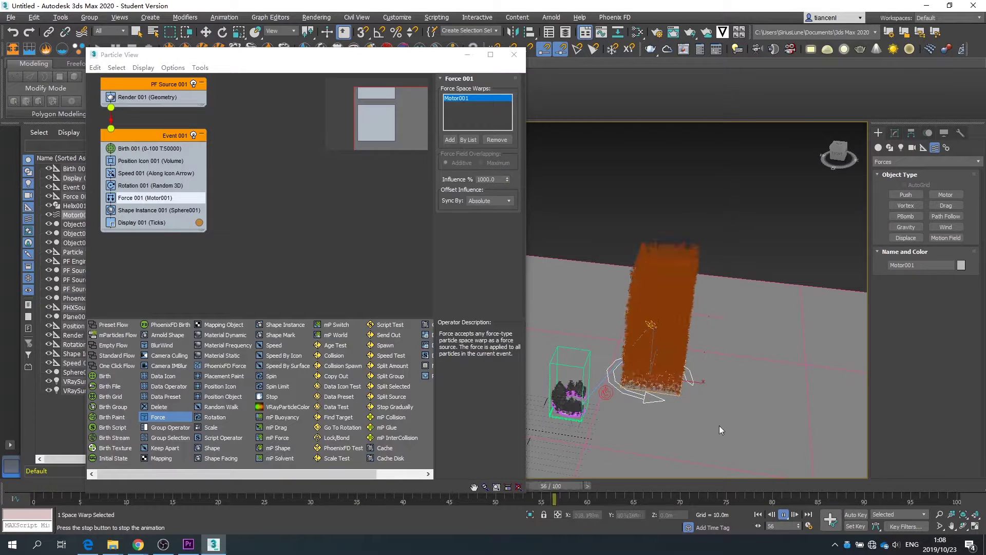
{"action": "left_click", "coordinate": [894, 133]}
{"action": "scroll", "coordinate": [969, 370], "scroll_direction": "down", "scroll_amount": 2}
{"action": "scroll", "coordinate": [970, 369], "scroll_direction": "down", "scroll_amount": 2}
{"action": "left_click", "coordinate": [920, 354]}
{"action": "left_click", "coordinate": [782, 515]}
{"action": "left_click", "coordinate": [782, 515]}
Remove the Motor from the Force operator, delete the Motor space warp and reinsert a Force operator in Event 001.
{"action": "left_click", "coordinate": [497, 139]}
{"action": "key", "text": "Delete"}
{"action": "left_click", "coordinate": [878, 133]}
{"action": "left_click", "coordinate": [945, 227]}
{"action": "left_click_drag", "start_coordinate": [158, 417], "coordinate": [140, 194]}
{"action": "left_click", "coordinate": [651, 383]}
{"action": "key", "text": "Delete"}
Create a Wind space warp beside the particle source and add it to the Force operator's space warps.
{"action": "left_click", "coordinate": [945, 227]}
{"action": "left_click_drag", "start_coordinate": [707, 336], "coordinate": [739, 325]}
{"action": "middle_click_drag", "start_coordinate": [755, 322], "coordinate": [758, 305]}
{"action": "right_click", "coordinate": [758, 305]}
{"action": "left_click", "coordinate": [449, 140]}
{"action": "left_click", "coordinate": [739, 321]}
Rotate the Wind space warp about 7.8 degrees around the Y axis.
{"action": "left_click_drag", "start_coordinate": [255, 499], "coordinate": [227, 499]}
{"action": "left_click", "coordinate": [223, 32]}
{"action": "left_click_drag", "start_coordinate": [713, 285], "coordinate": [765, 308]}
{"action": "key", "text": "ctrl+z"}
Set the Wind's strength to 0.2 and decay to 0.5, and play back the particle animation.
{"action": "left_click", "coordinate": [895, 133]}
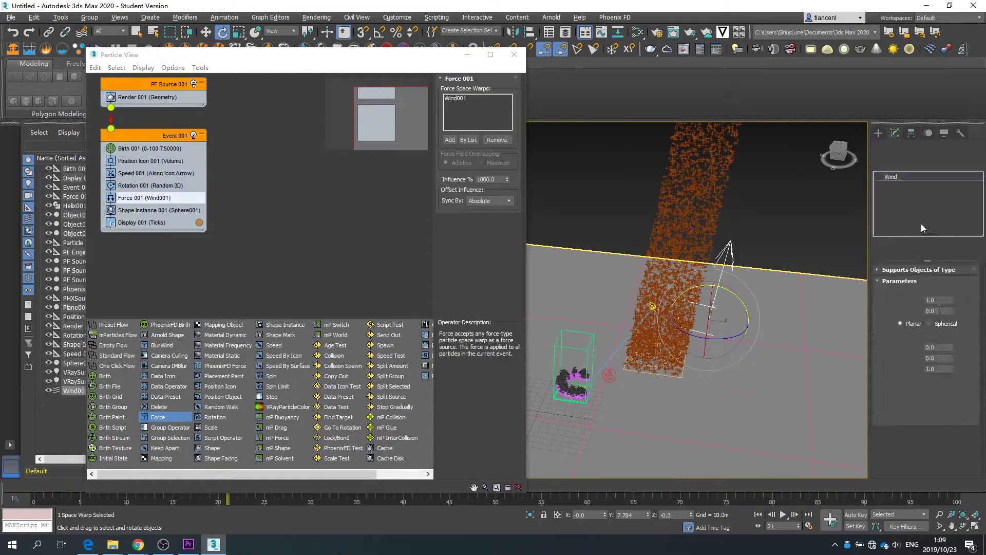
{"action": "left_click", "coordinate": [783, 515]}
{"action": "left_click", "coordinate": [784, 515]}
Try Edges as the Position Icon operator's emission location and restore it to Volume.
{"action": "left_click", "coordinate": [152, 161]}
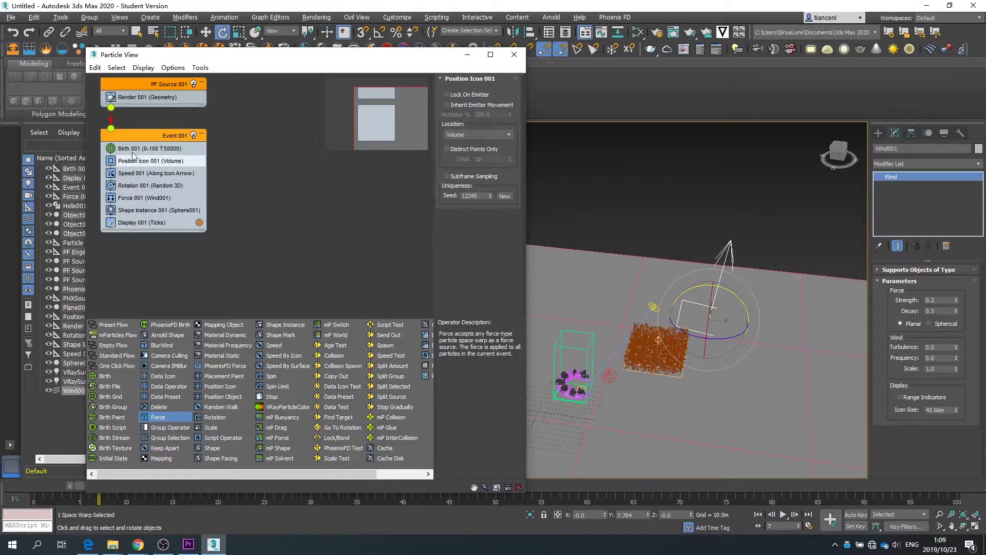
{"action": "left_click", "coordinate": [477, 135]}
{"action": "left_click", "coordinate": [462, 166]}
{"action": "left_click", "coordinate": [478, 135]}
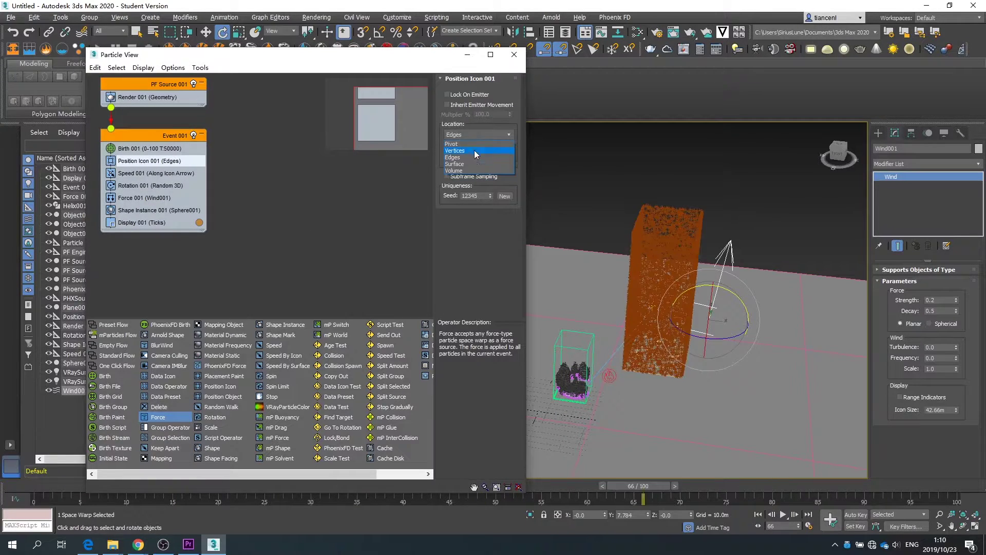
{"action": "left_click", "coordinate": [462, 169]}
Insert a Spin operator above Shape Instance in Event 001 and play back the particle animation.
{"action": "left_click", "coordinate": [154, 173]}
{"action": "left_click_drag", "start_coordinate": [272, 376], "coordinate": [140, 216]}
{"action": "left_click", "coordinate": [784, 515]}
{"action": "left_click", "coordinate": [783, 515]}
{"action": "key", "text": "ctrl+z"}
{"action": "left_click", "coordinate": [783, 515]}
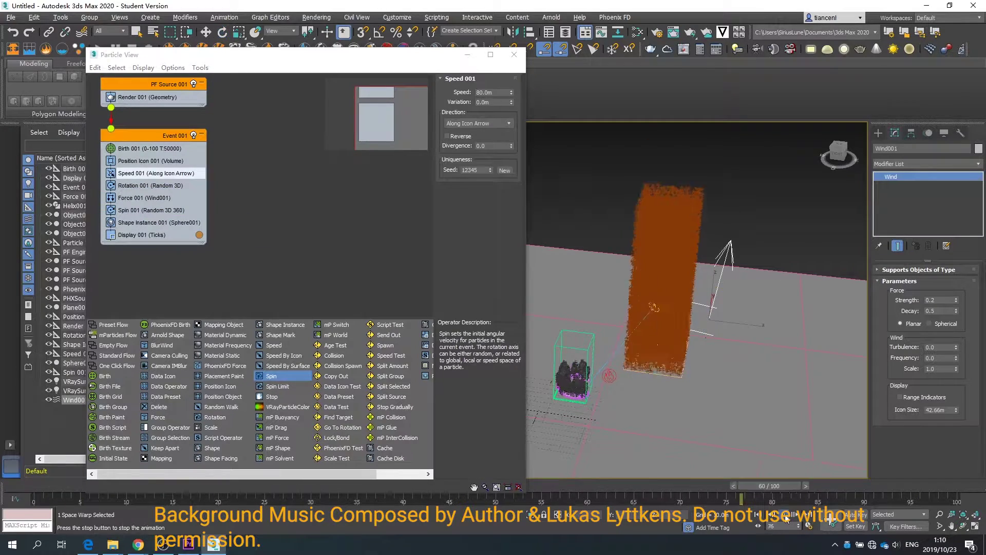
Set the Speed operator's variation to 50 m.
{"action": "double_click", "coordinate": [484, 102]}
{"action": "type", "text": "50"}
{"action": "key", "text": "Return"}
Try Icon Center Out as the Speed operator's direction and restore it to Along Icon Arrow.
{"action": "left_click", "coordinate": [478, 123]}
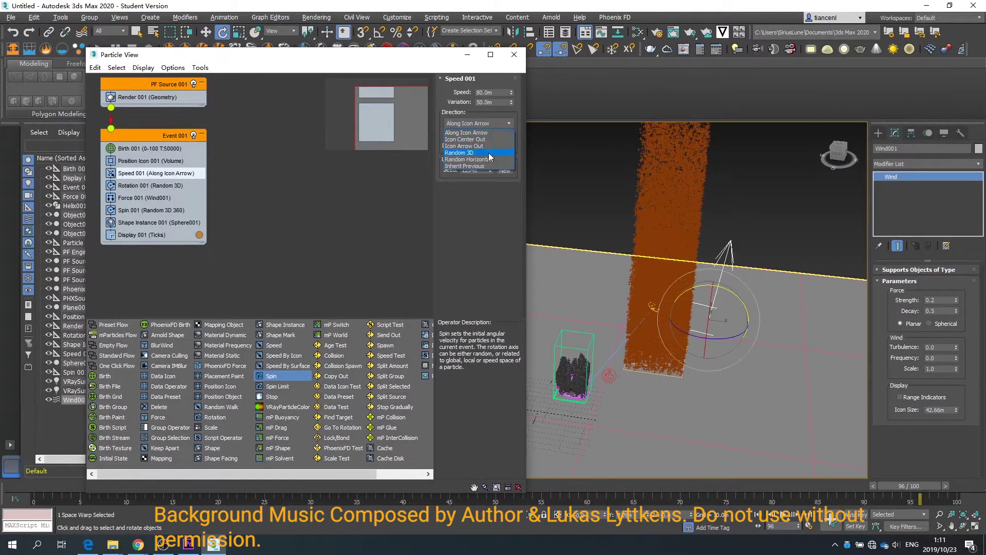
{"action": "left_click", "coordinate": [477, 139]}
{"action": "left_click", "coordinate": [478, 123]}
{"action": "left_click", "coordinate": [469, 131]}
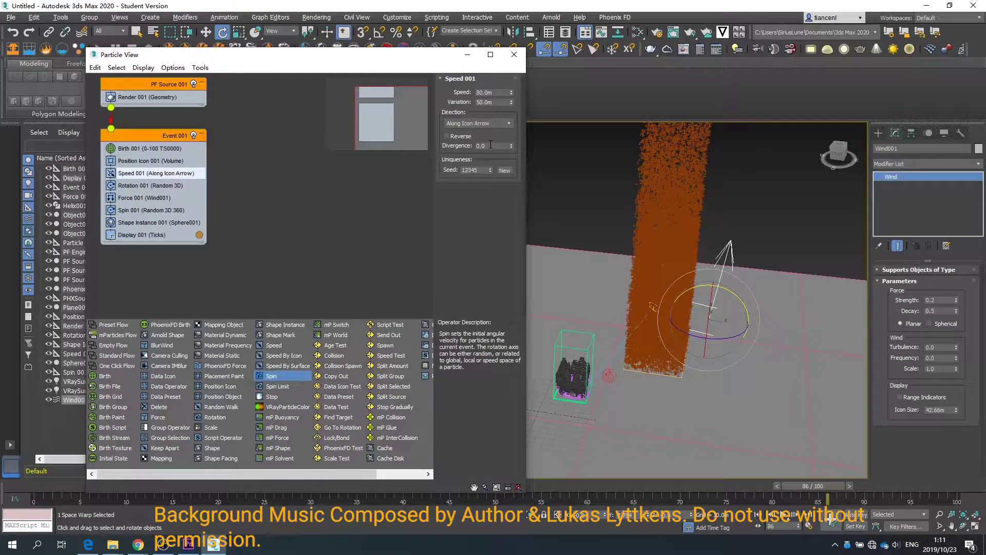
Try a variation of 100 m and a non-zero divergence in the Speed operator, and return them to 50 m and 0.
{"action": "left_click_drag", "start_coordinate": [480, 146], "coordinate": [462, 146]}
{"action": "left_click_drag", "start_coordinate": [496, 103], "coordinate": [462, 102]}
{"action": "type", "text": "100"}
{"action": "key", "text": "Return"}
{"action": "left_click_drag", "start_coordinate": [491, 146], "coordinate": [437, 149]}
{"action": "type", "text": "2"}
{"action": "key", "text": "Return"}
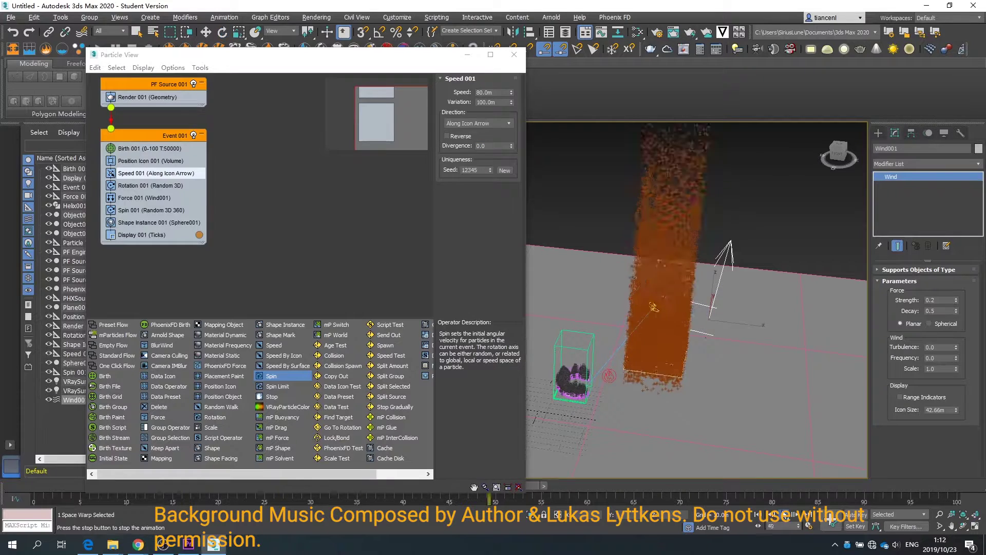
{"action": "left_click_drag", "start_coordinate": [606, 485], "coordinate": [366, 486]}
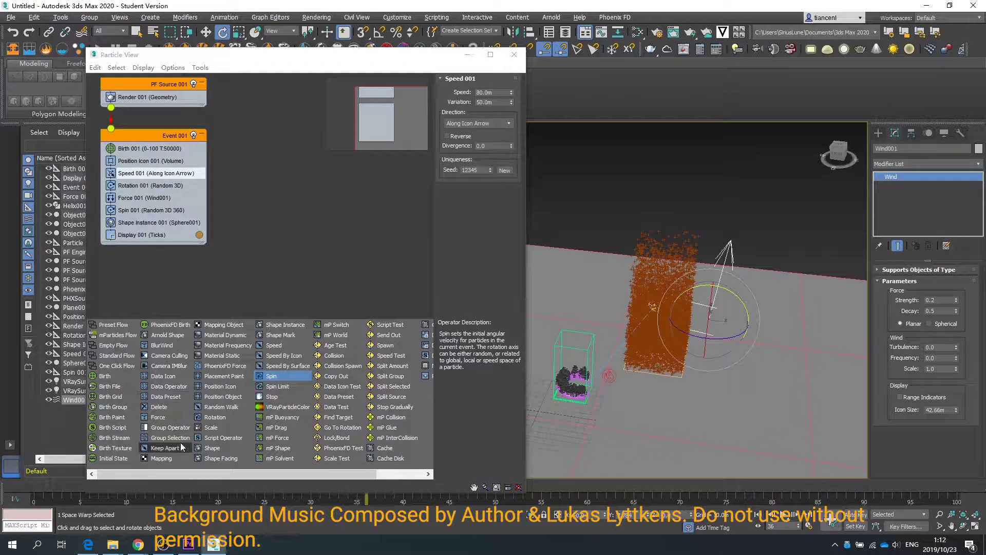
Check the Spin operator's settings, move the animation to frame 92 and close Particle View.
{"action": "left_click", "coordinate": [151, 210]}
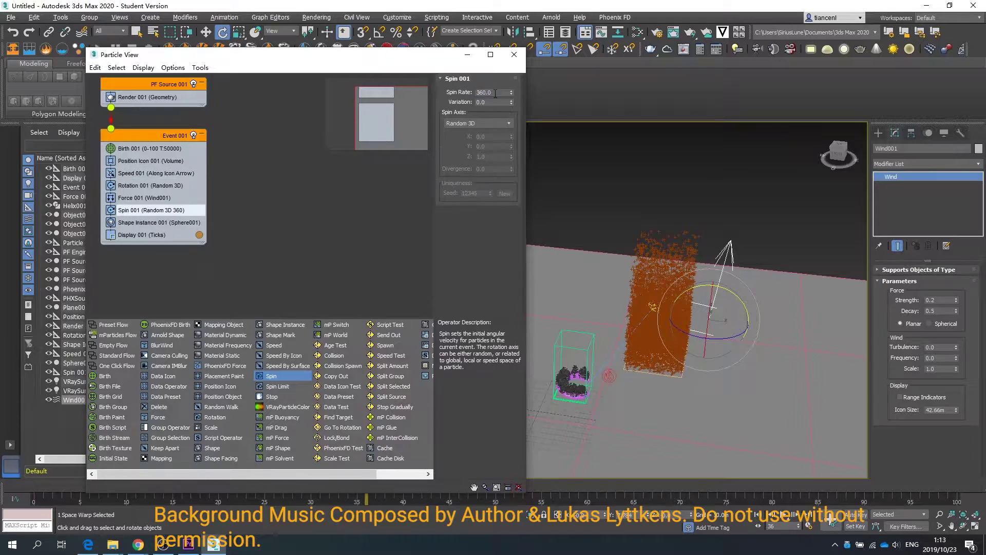
{"action": "key", "text": "w"}
{"action": "left_click_drag", "start_coordinate": [366, 498], "coordinate": [883, 499]}
{"action": "key", "text": "6"}
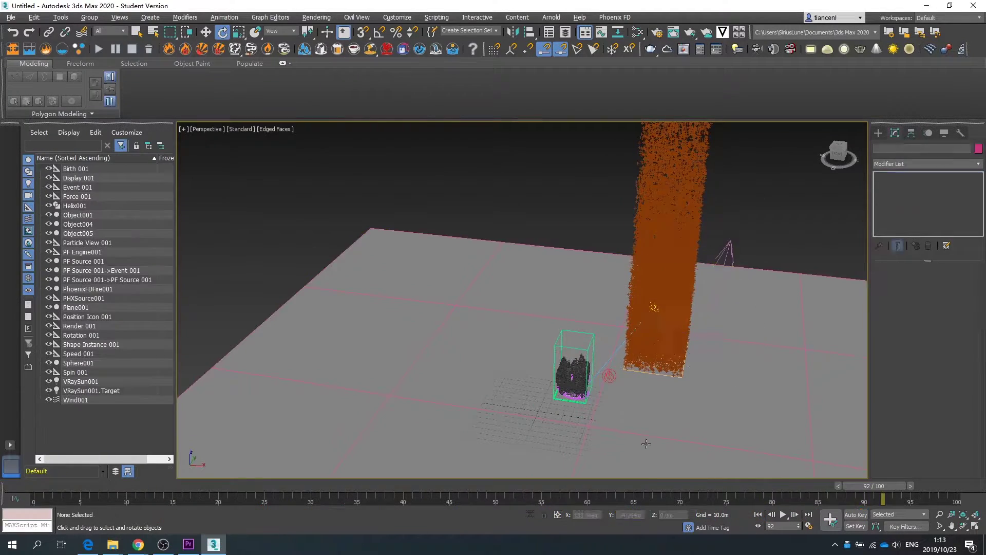
Scale down the particle source in the top view and move it closer to the staircase, to about X 85 m, Y 58 m.
{"action": "left_click", "coordinate": [664, 345]}
{"action": "key", "text": "t"}
{"action": "scroll", "coordinate": [642, 324], "scroll_direction": "down", "scroll_amount": 3}
{"action": "scroll", "coordinate": [508, 321], "scroll_direction": "down", "scroll_amount": 1}
{"action": "key", "text": "r"}
{"action": "left_click_drag", "start_coordinate": [606, 292], "coordinate": [607, 321]}
{"action": "key", "text": "w"}
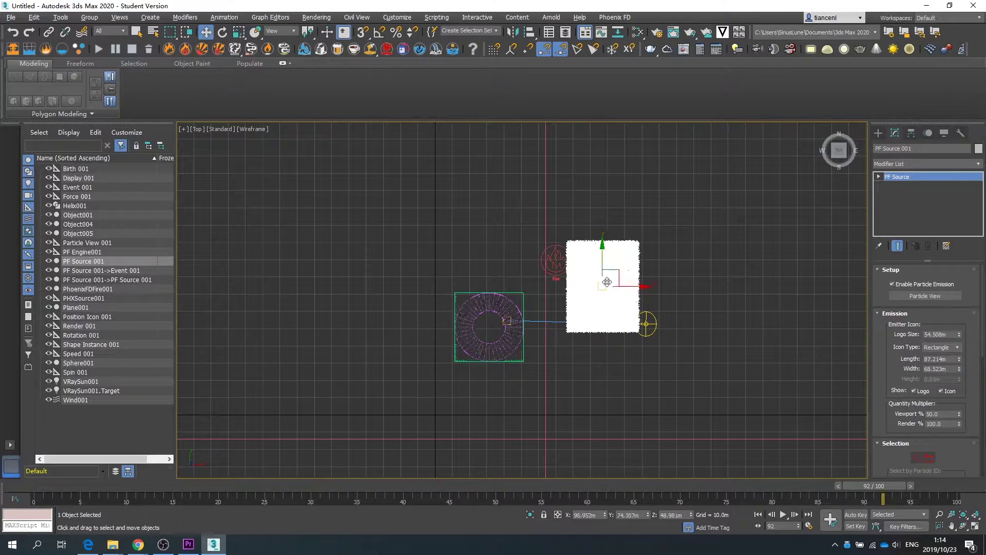
{"action": "left_click_drag", "start_coordinate": [621, 274], "coordinate": [594, 302]}
Lower the particle source in the front view to a height of about 1.9 m, near the ground plane.
{"action": "left_click", "coordinate": [575, 388]}
{"action": "key", "text": "alt+w"}
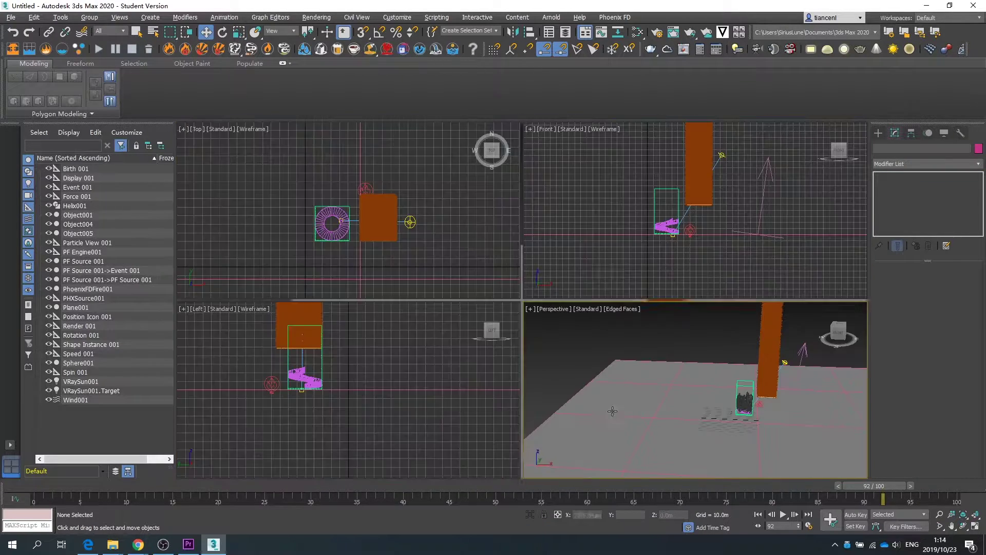
{"action": "left_click", "coordinate": [616, 247]}
{"action": "key", "text": "alt+w"}
{"action": "left_click", "coordinate": [530, 266]}
{"action": "key", "text": "p"}
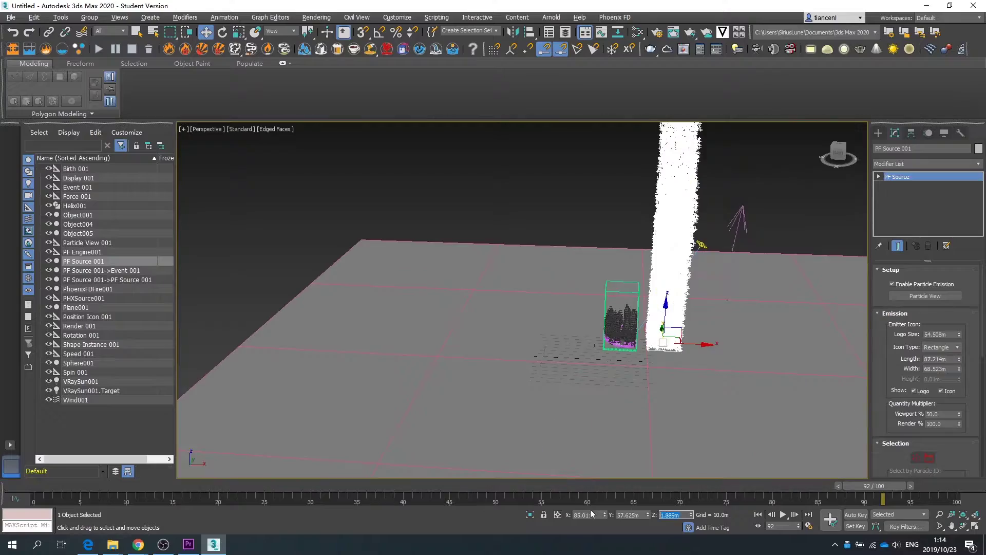
Frame the particle column from a higher angle in the perspective view and render it.
{"action": "left_click", "coordinate": [232, 134]}
{"action": "key", "text": "alt+w"}
{"action": "key", "text": "alt+w"}
{"action": "middle_click_drag", "start_coordinate": [591, 287], "coordinate": [579, 391], "text": "alt"}
{"action": "scroll", "coordinate": [615, 286], "scroll_direction": "up", "scroll_amount": 3}
{"action": "scroll", "coordinate": [615, 287], "scroll_direction": "down", "scroll_amount": 3}
{"action": "key", "text": "shift+q"}
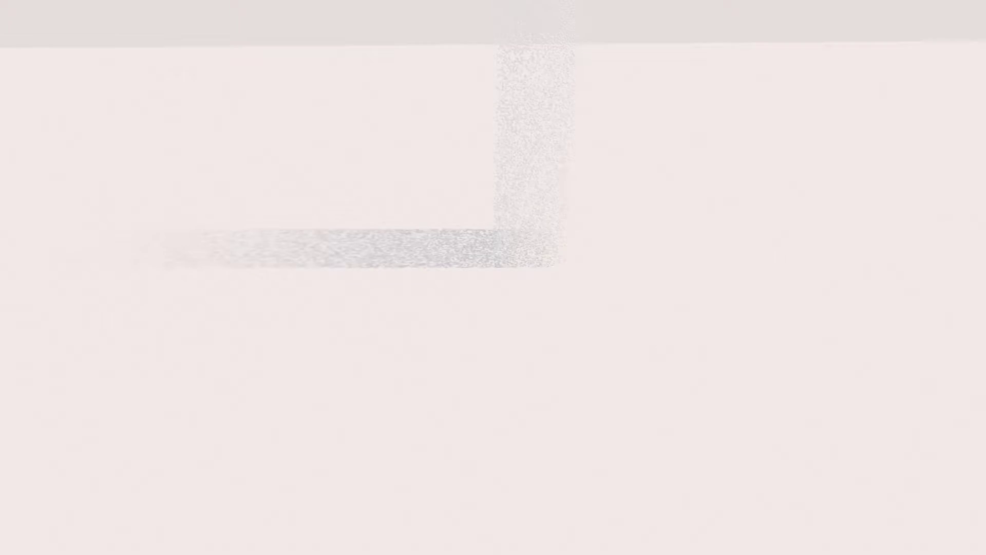